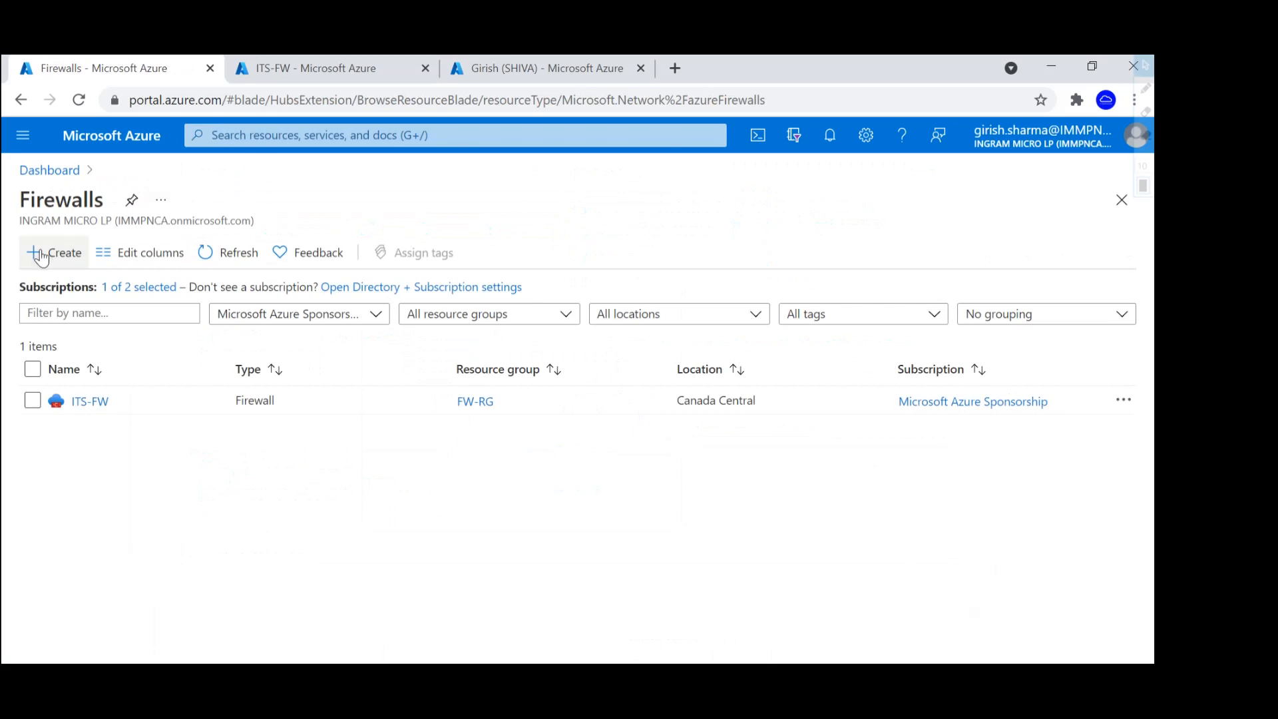
# Start creating a new firewall and assign it a new resource group named FW-rg1.
pyautogui.click(47, 251)
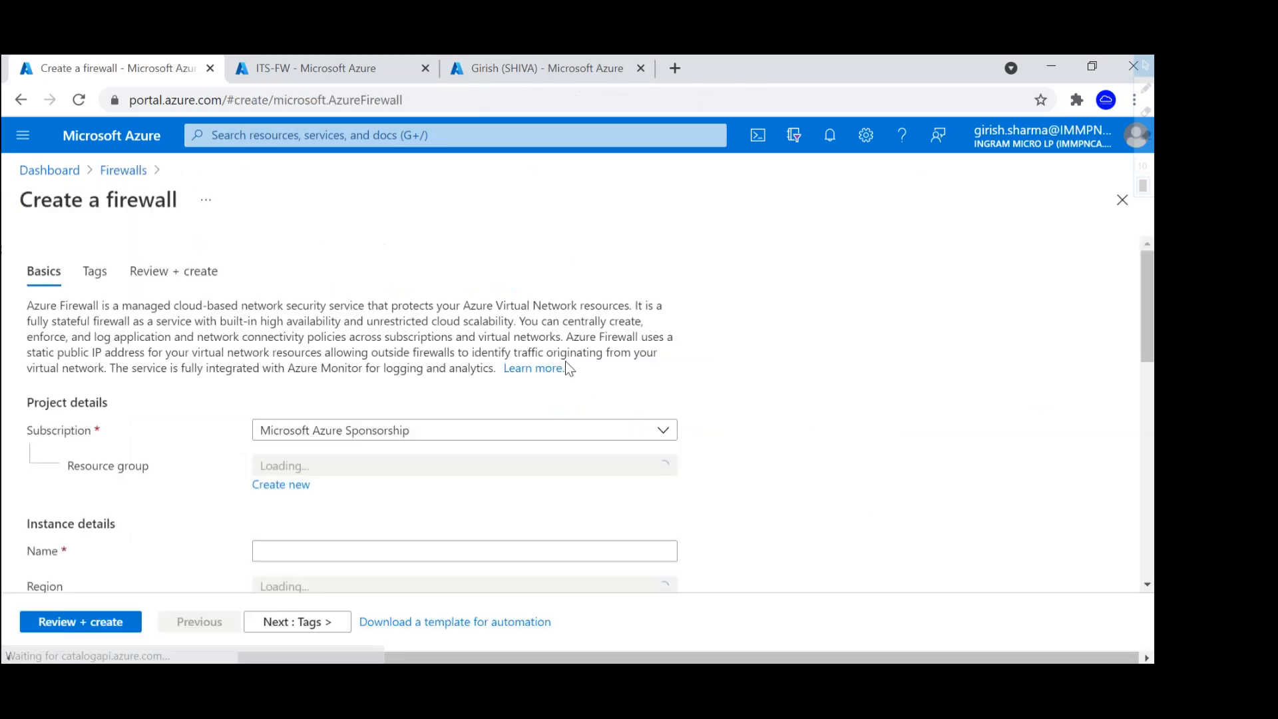
pyautogui.scroll(-2, 632, 493)
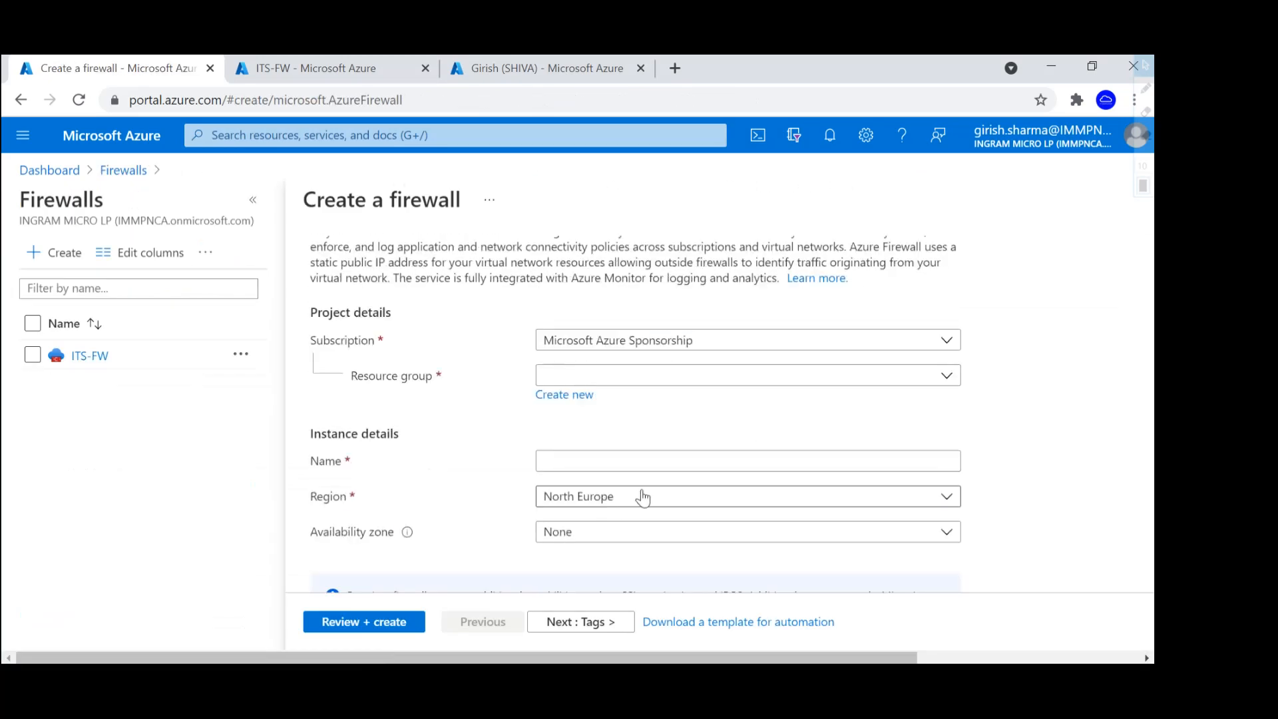
pyautogui.click(564, 395)
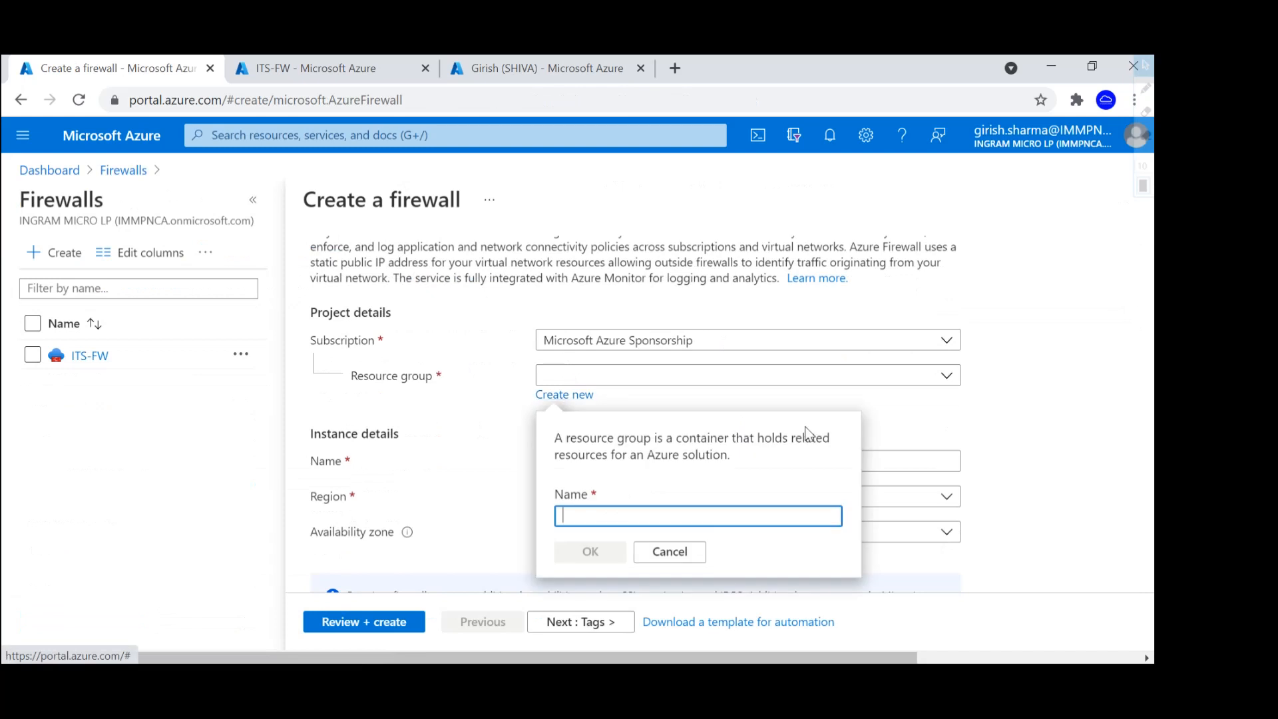
pyautogui.write('FW-rg1')
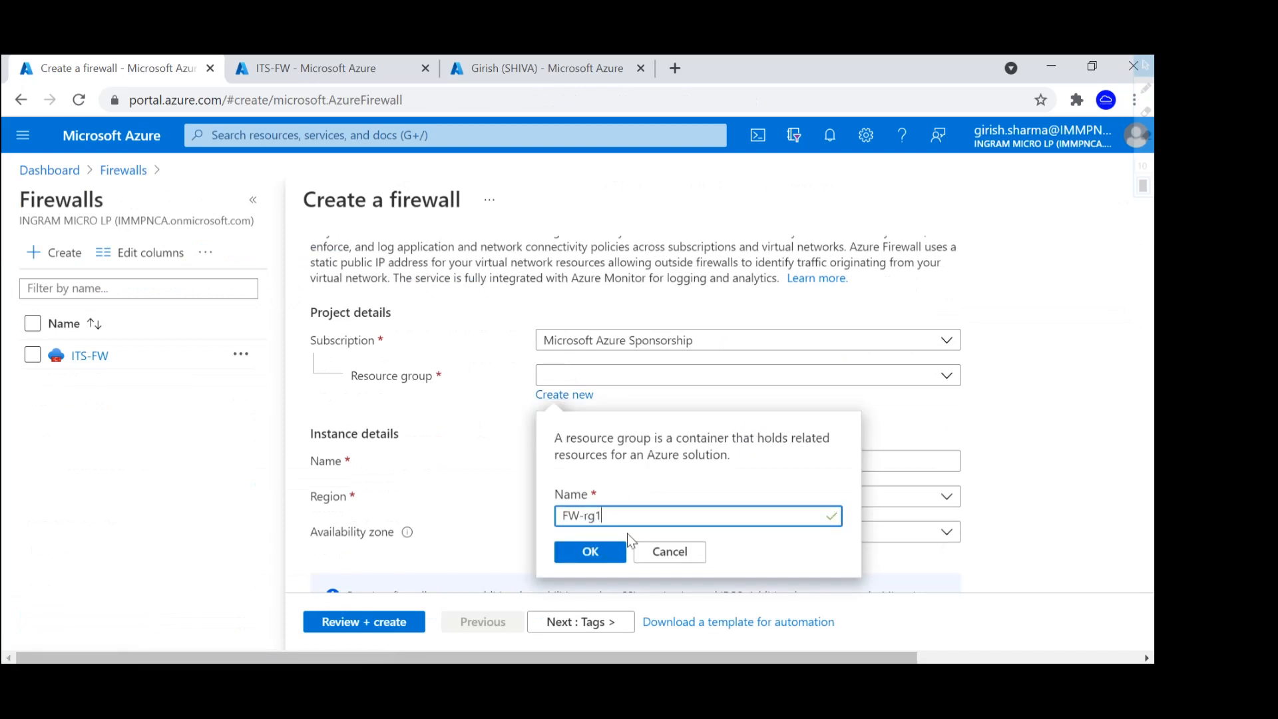
pyautogui.click(590, 552)
# Name the new firewall ITS-FW1 and set its region to Canada Central.
pyautogui.click(666, 460)
pyautogui.write('ITS-FW1')
pyautogui.click(639, 505)
pyautogui.scroll(-3, 670, 313)
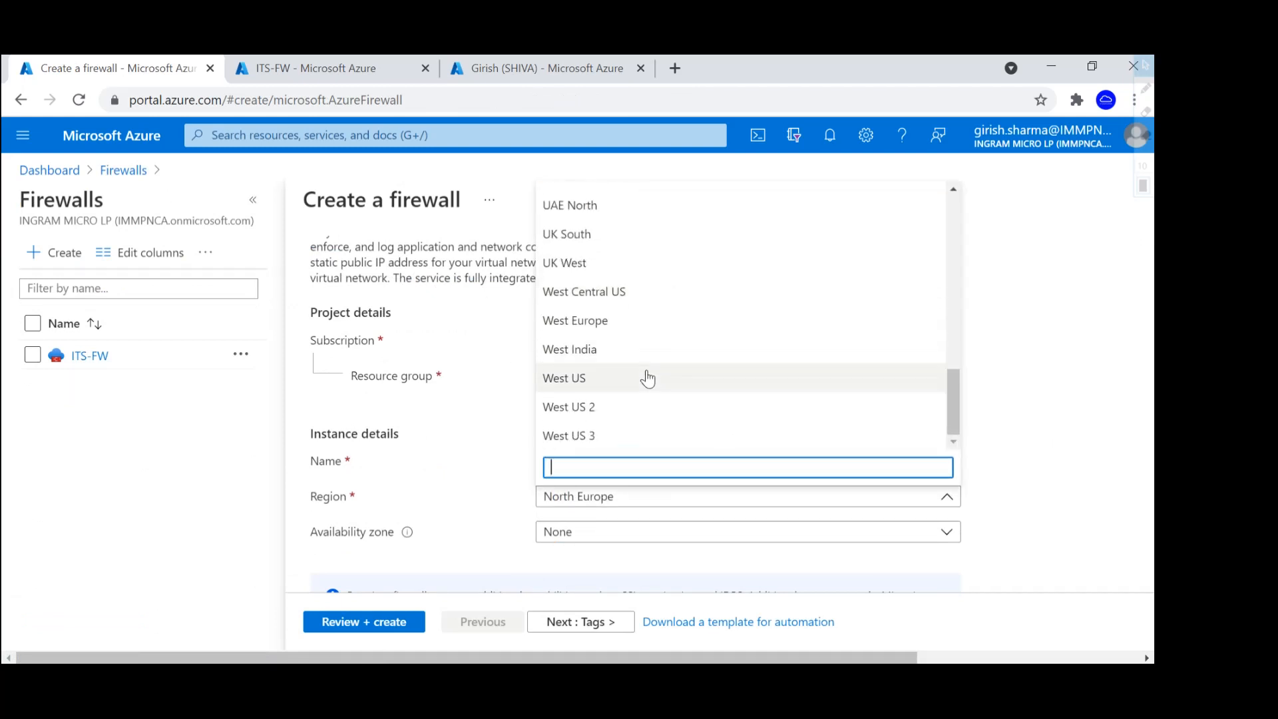
pyautogui.write('ca')
pyautogui.click(627, 376)
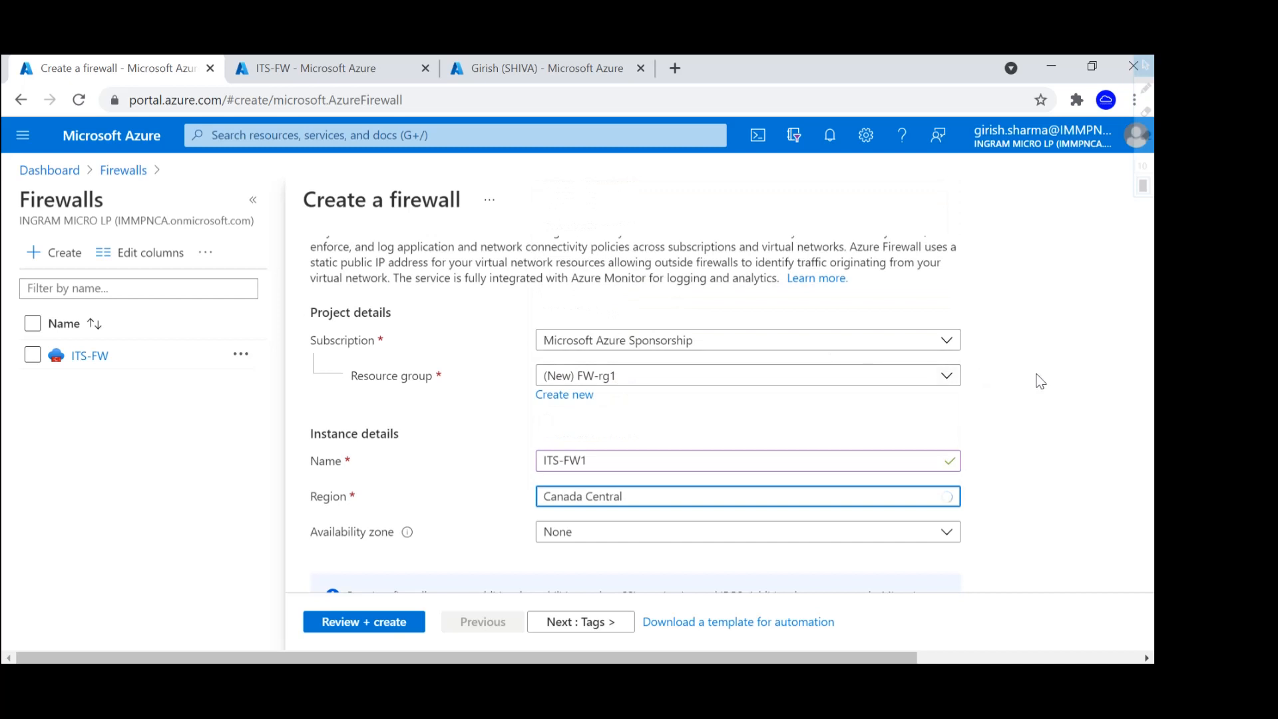
# Review the availability zone and management options, and set the firewall tier to Premium.
pyautogui.scroll(-3, 985, 378)
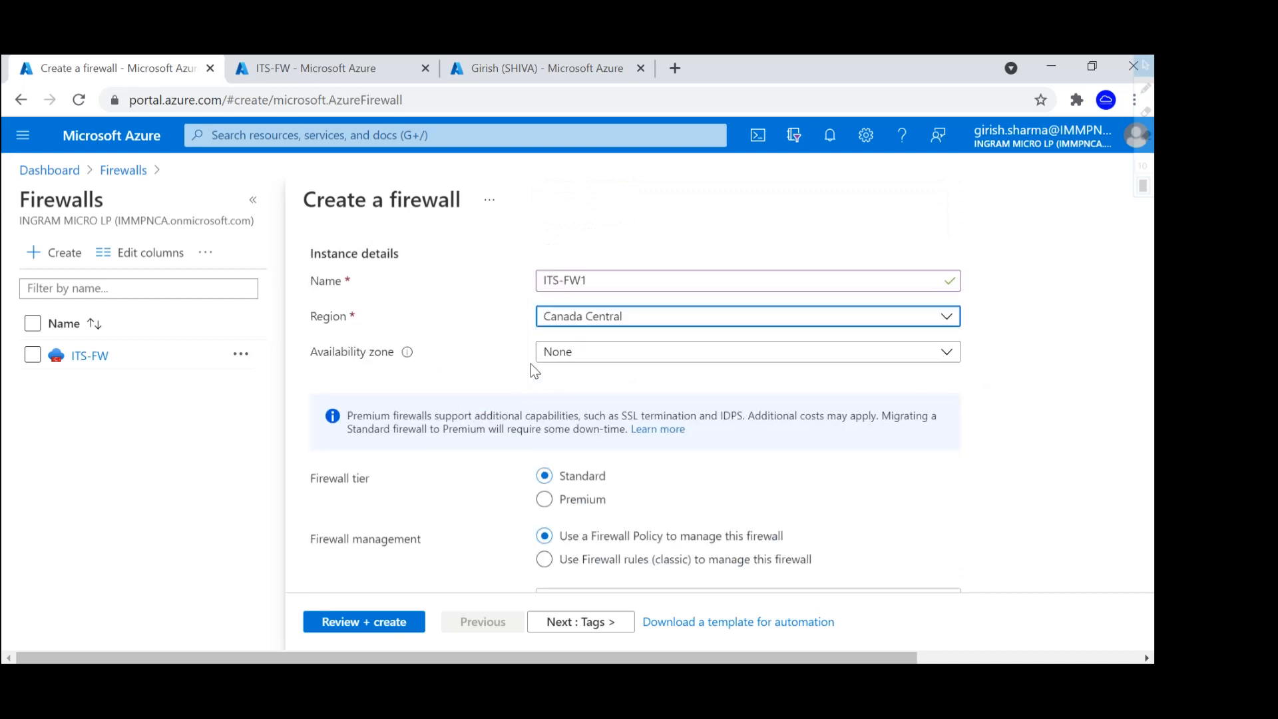
pyautogui.scroll(-2, 595, 426)
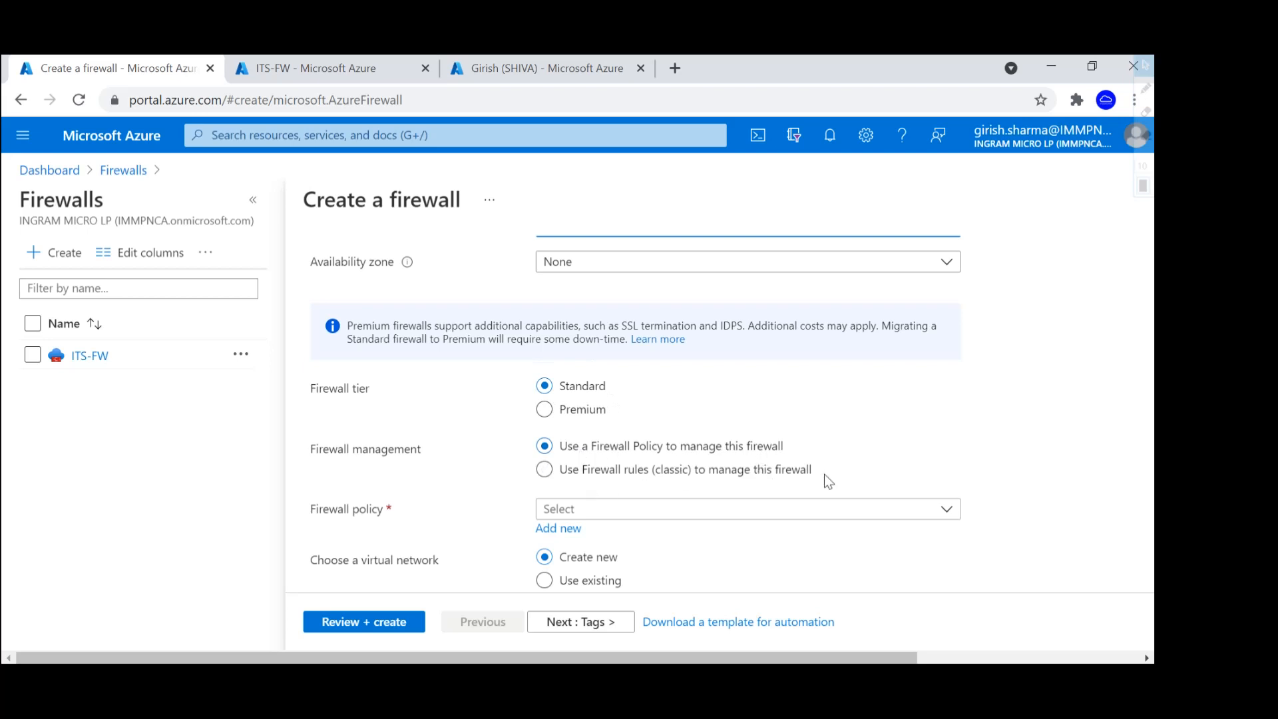
pyautogui.click(542, 409)
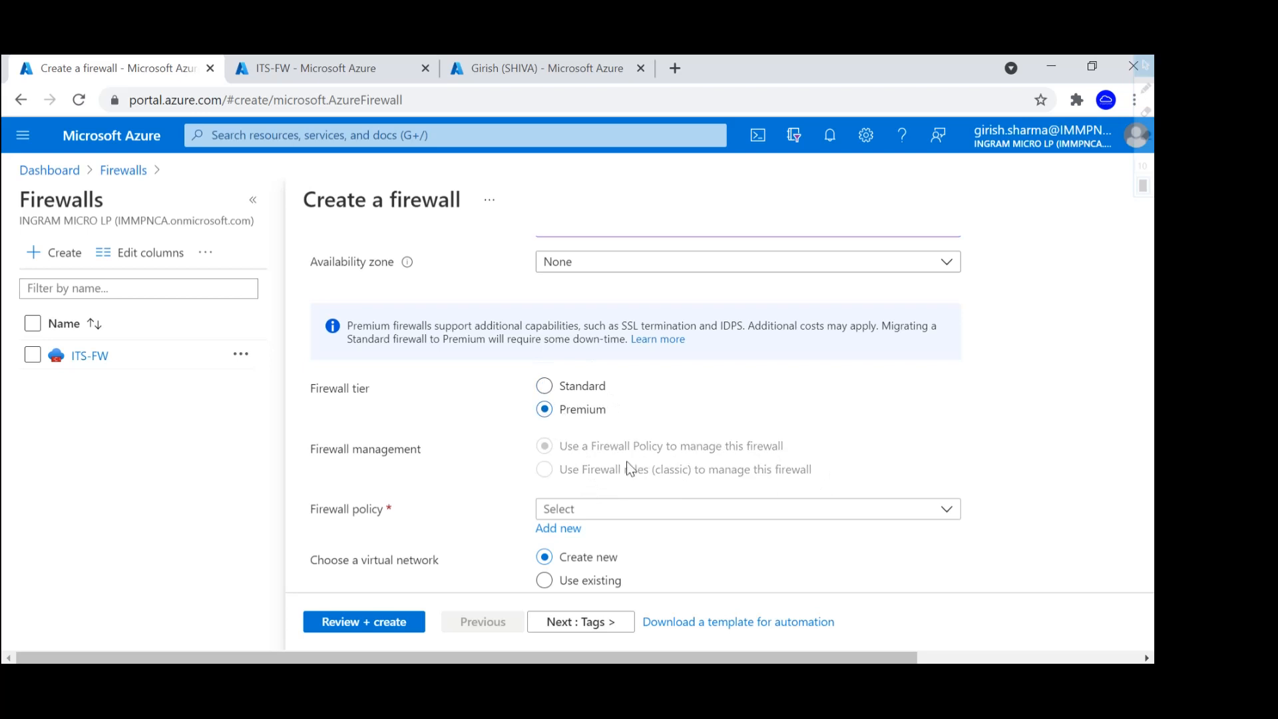
# Create a new Premium firewall policy named ITS-Policy1 in the Canada Central region.
pyautogui.scroll(-3, 865, 413)
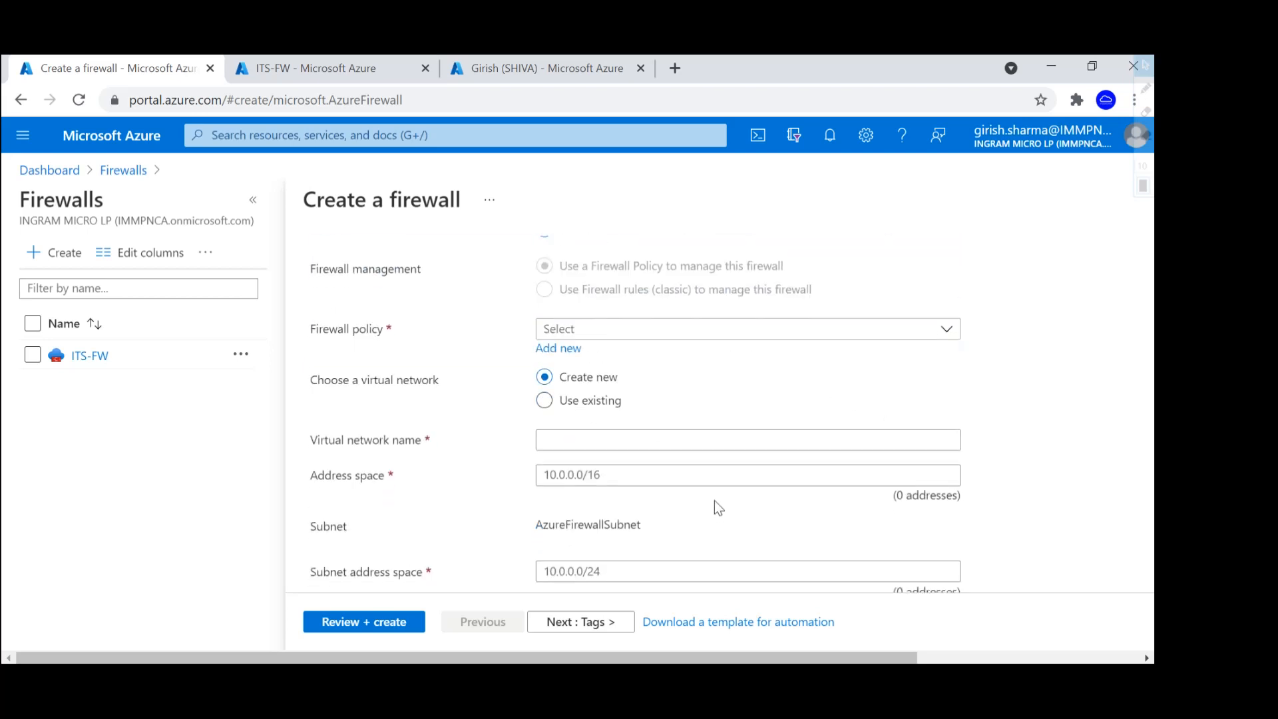
pyautogui.click(563, 353)
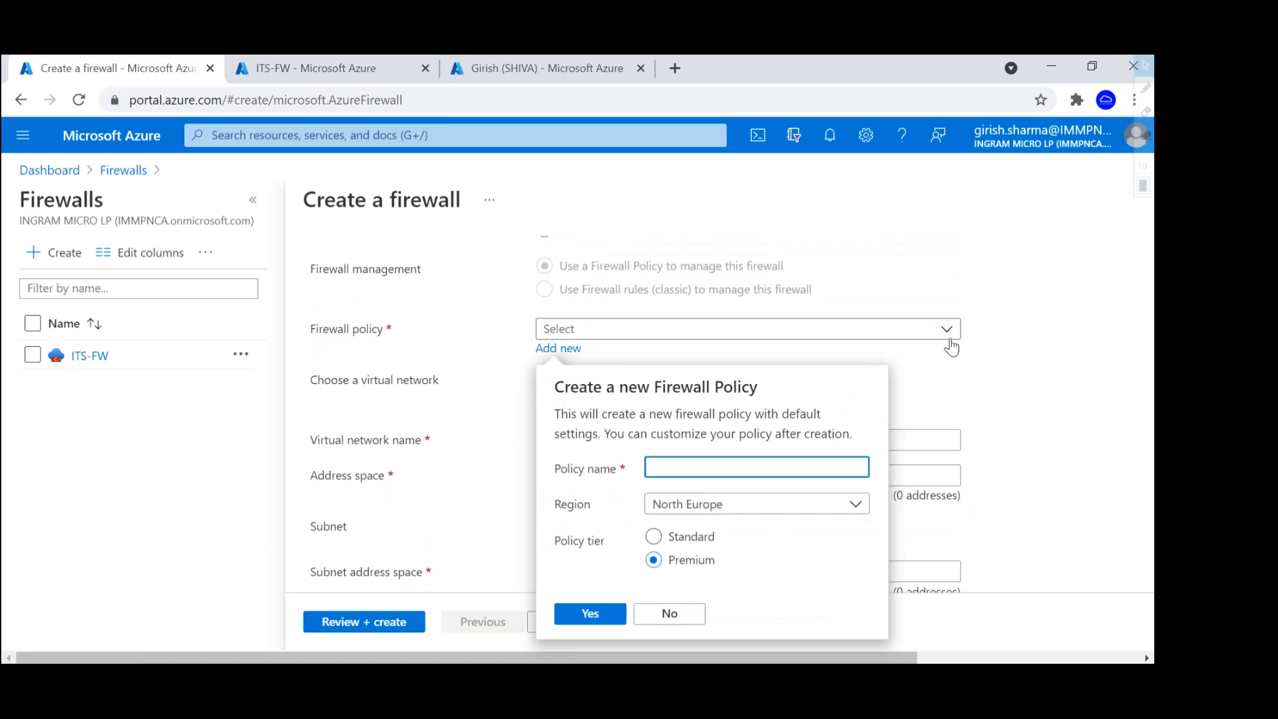
pyautogui.write('ITS-Policy1')
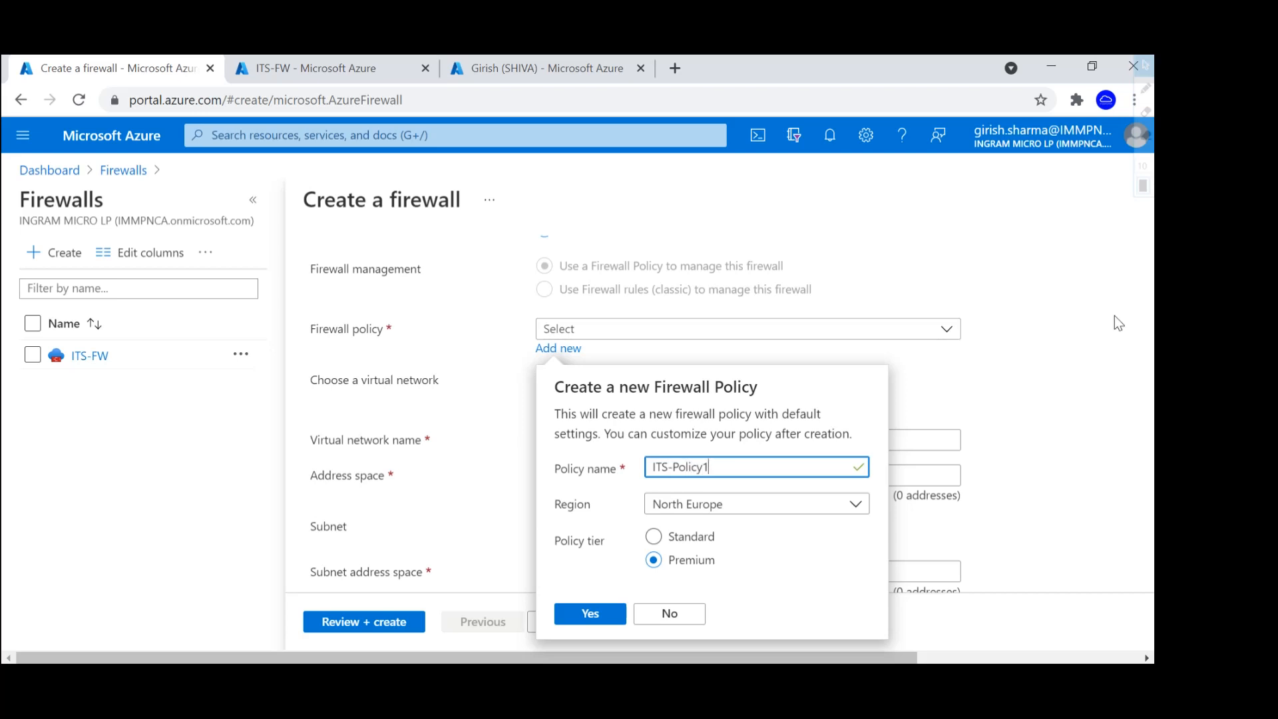
pyautogui.click(773, 506)
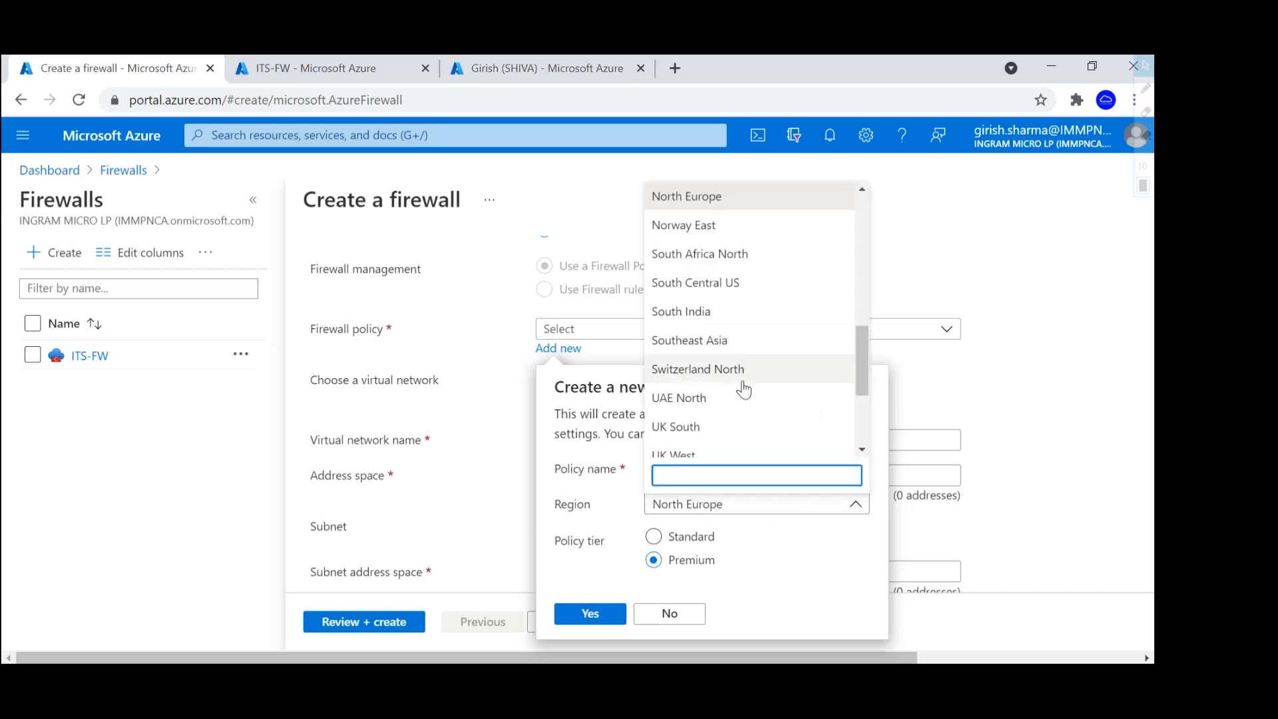
pyautogui.write('ca')
pyautogui.click(722, 392)
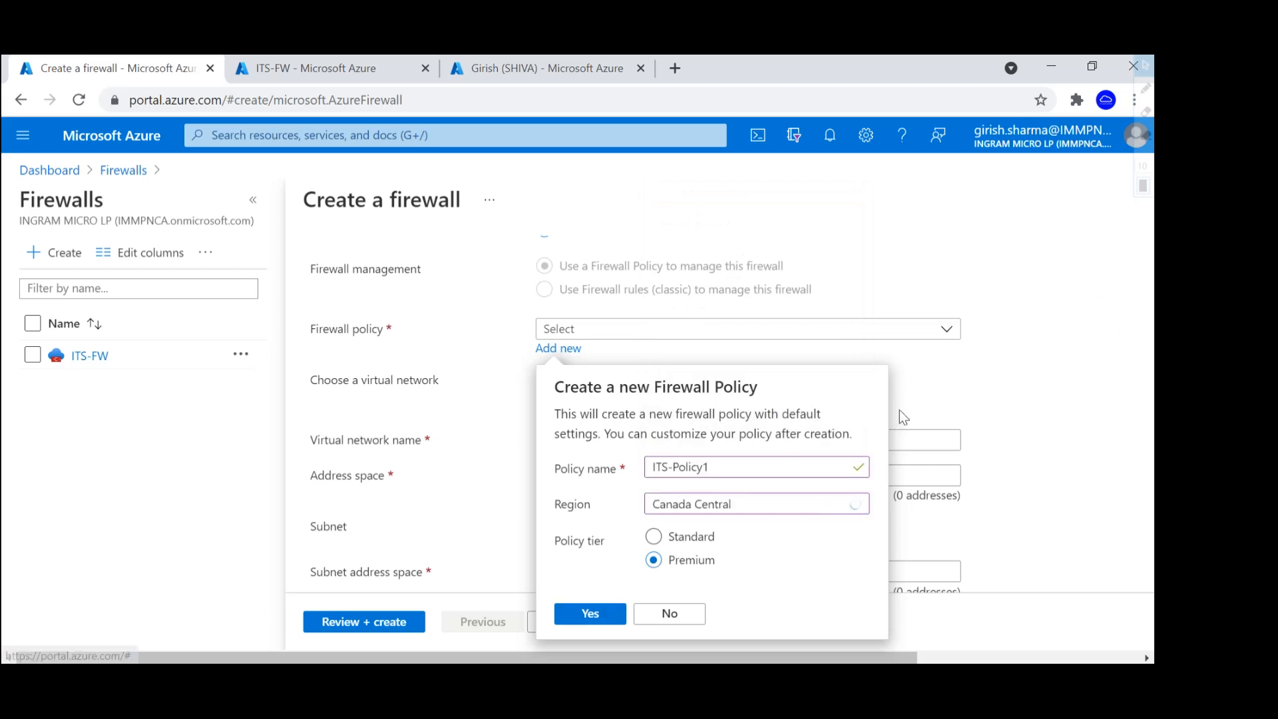
# Name the firewall's new virtual network FW-vnet1 and check its subnet name.
pyautogui.scroll(-1, 737, 426)
pyautogui.click(721, 348)
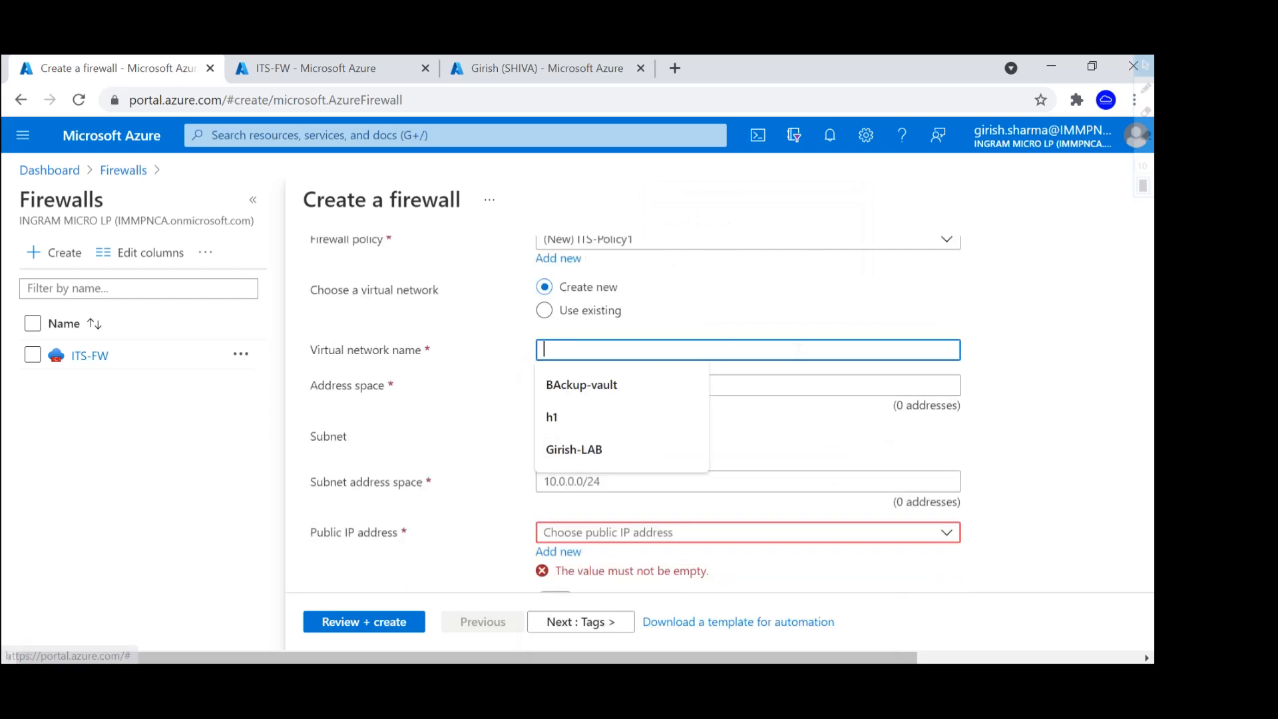
pyautogui.write('FW-vnet1')
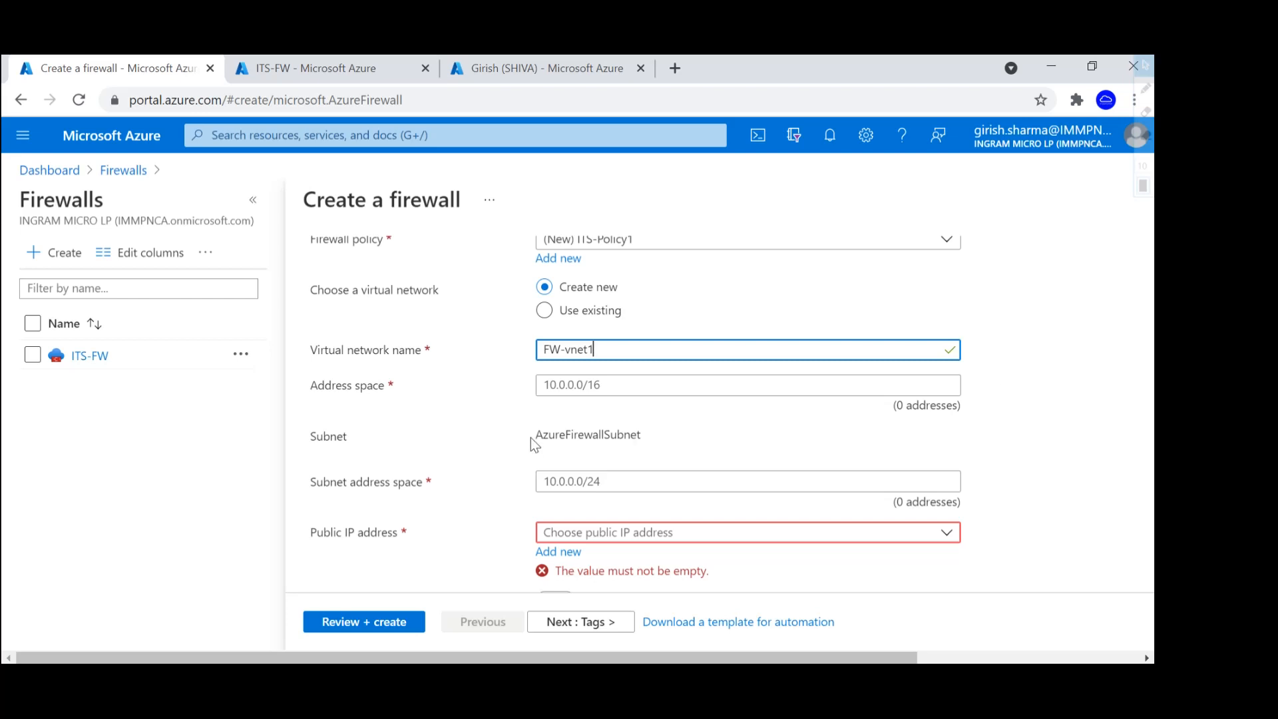
pyautogui.moveTo(529, 440); pyautogui.dragTo(644, 434)
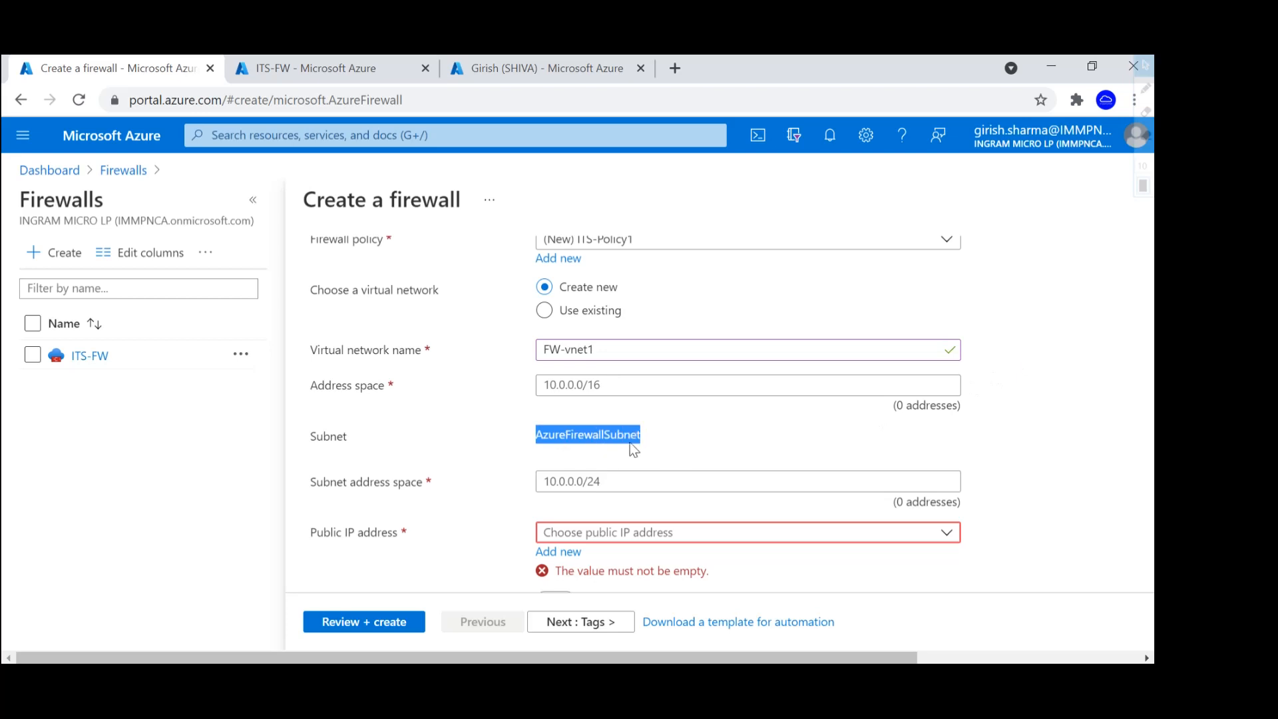
pyautogui.click(1034, 437)
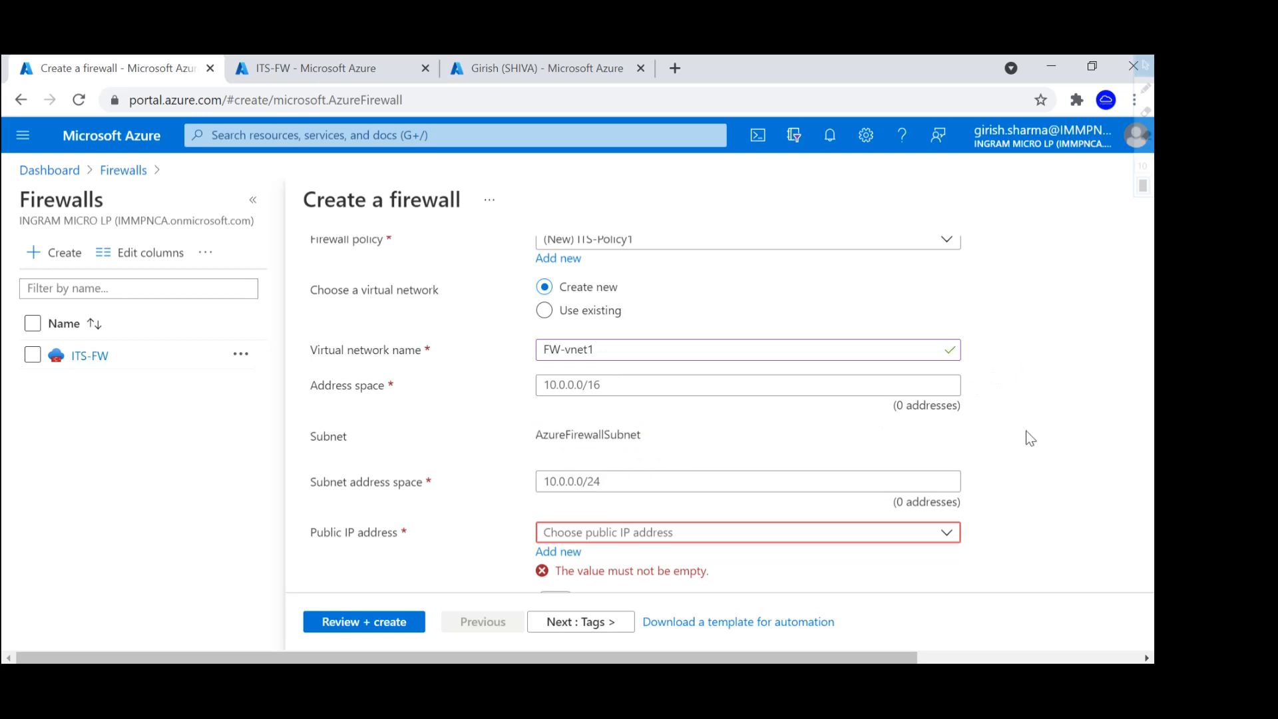
# Add a new public IP address named FW-PIP1 to the firewall and proceed to the tags page.
pyautogui.click(567, 551)
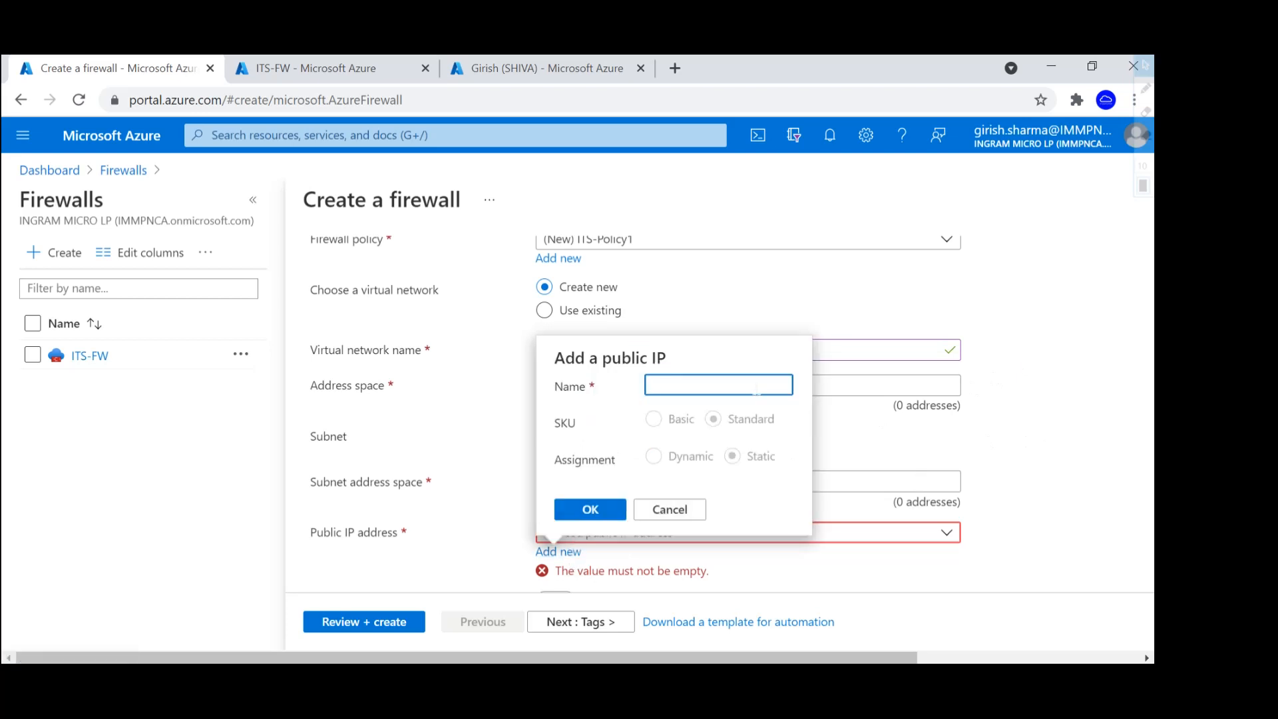
pyautogui.write('FW-PIP1')
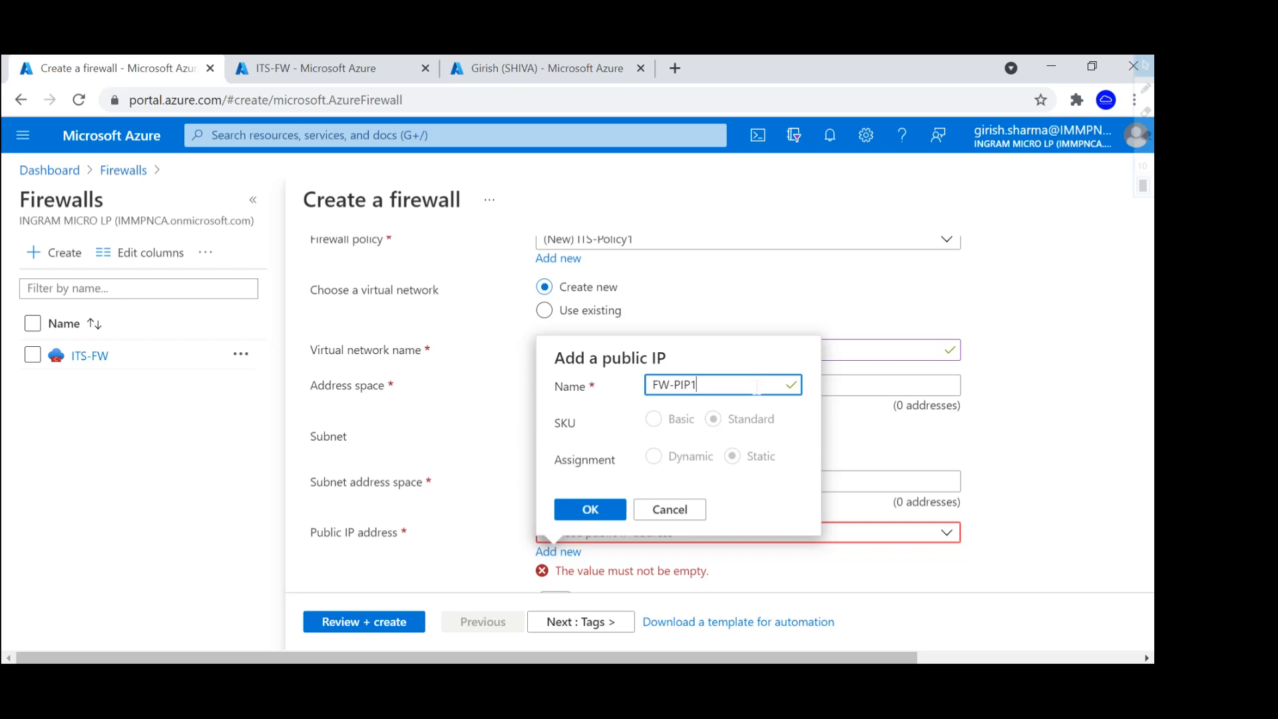
pyautogui.click(590, 514)
pyautogui.scroll(-1, 796, 514)
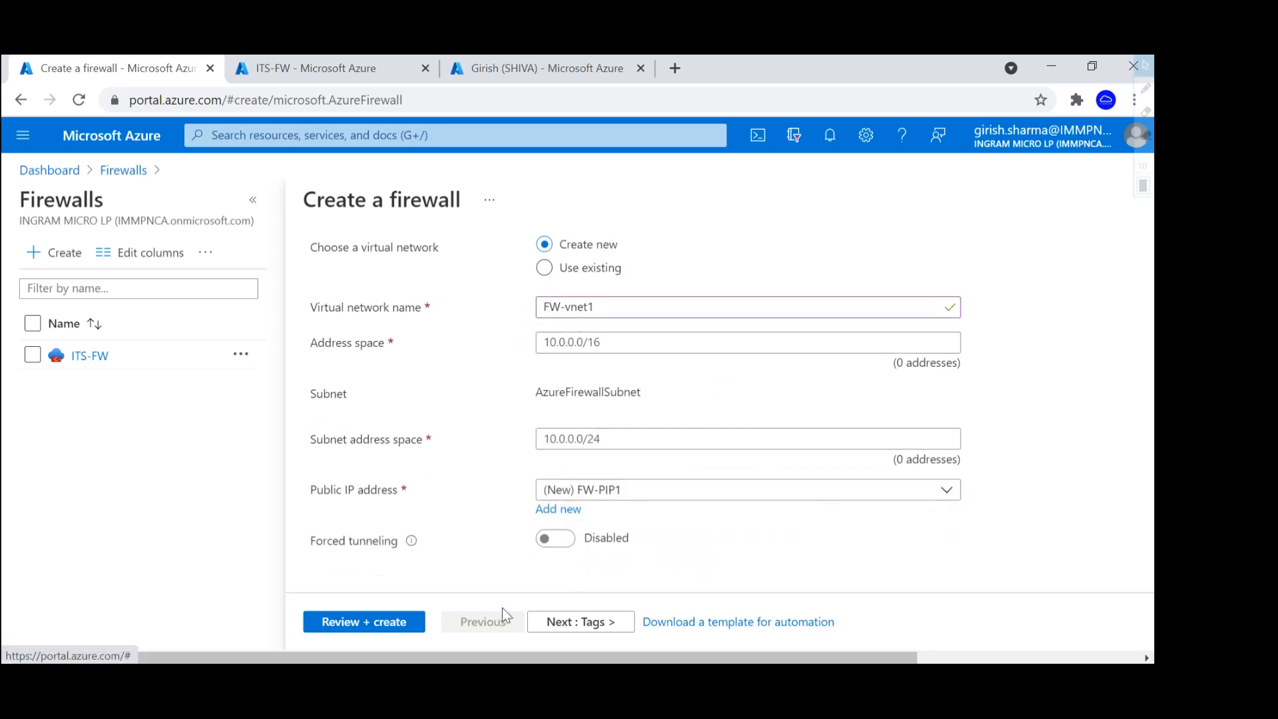
pyautogui.moveTo(412, 546)
pyautogui.click(556, 624)
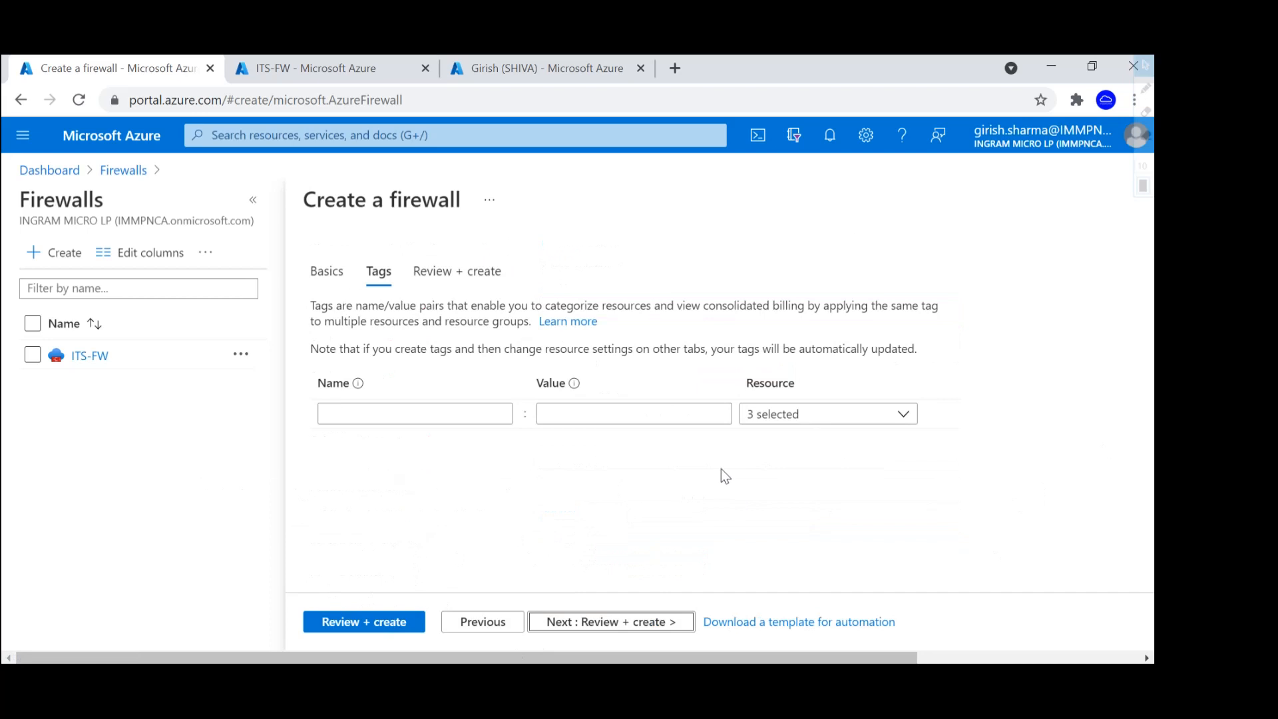
# Open the existing ITS-FW firewall and review its policy, network and IP details in the overview.
pyautogui.click(96, 355)
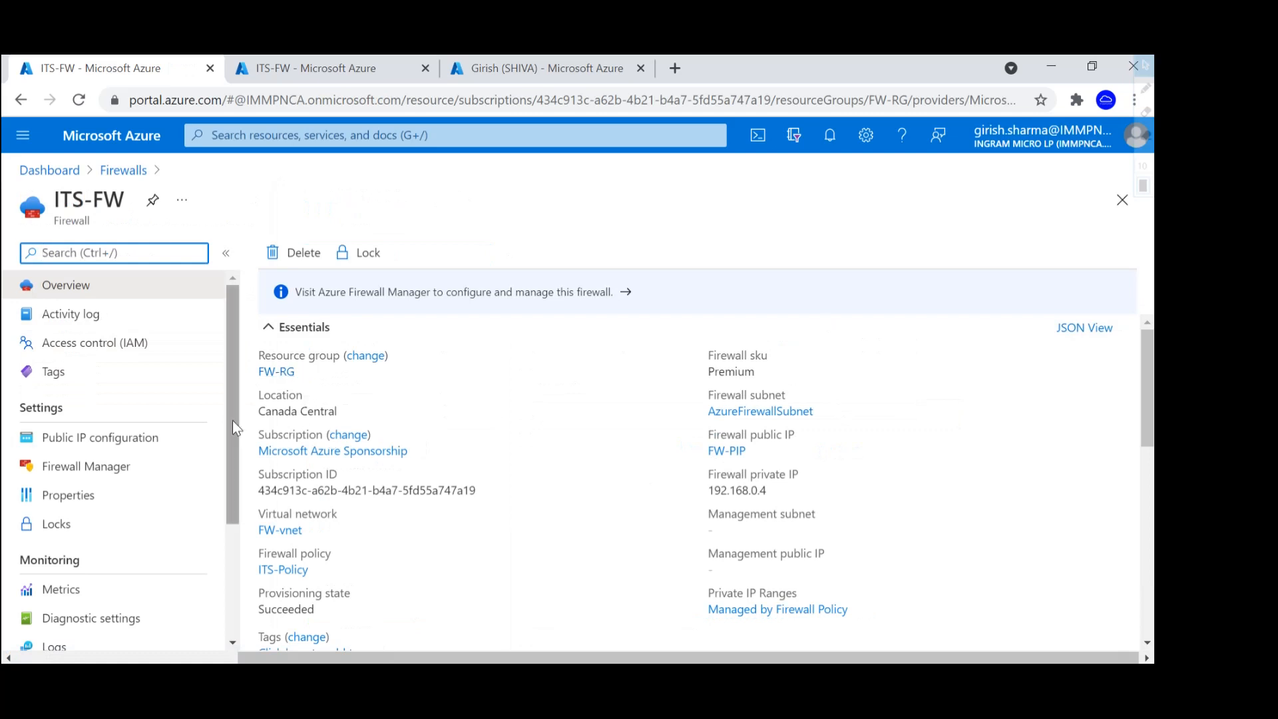
pyautogui.scroll(-1, 331, 442)
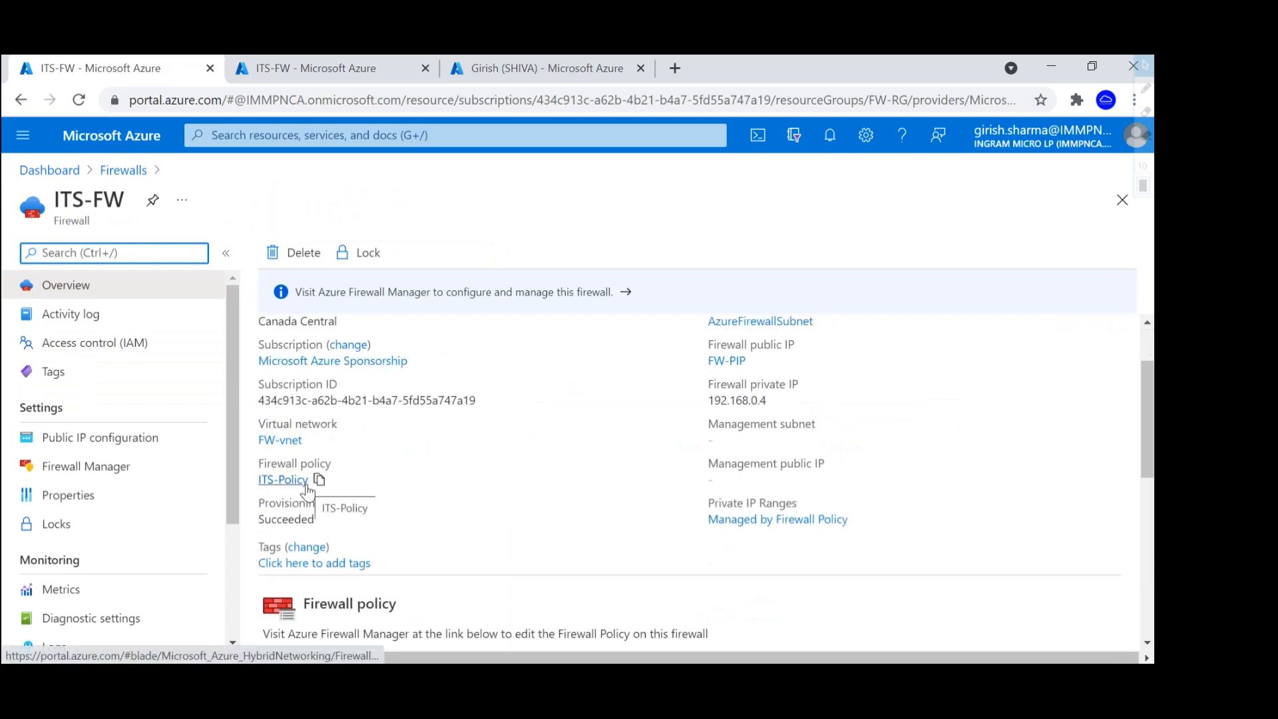
pyautogui.scroll(1, 817, 395)
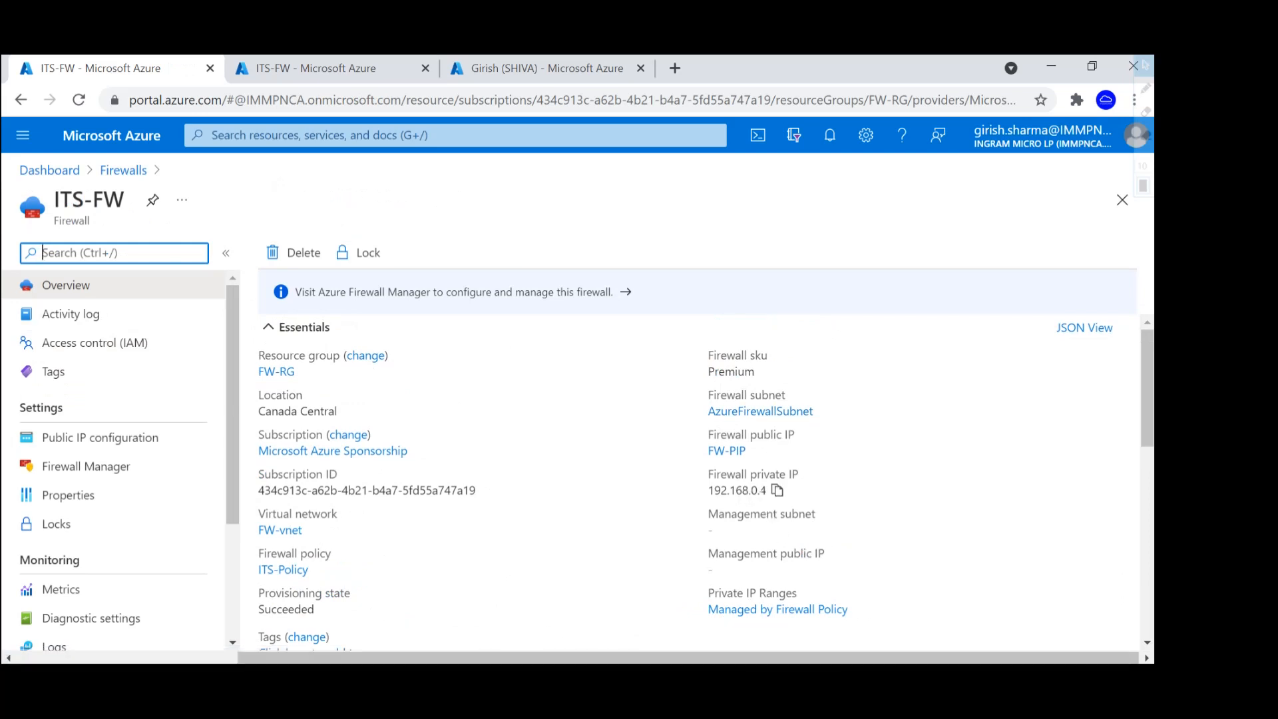
# Open the firewall's public IP resource FW-PIP and copy its IP address.
pyautogui.click(731, 452)
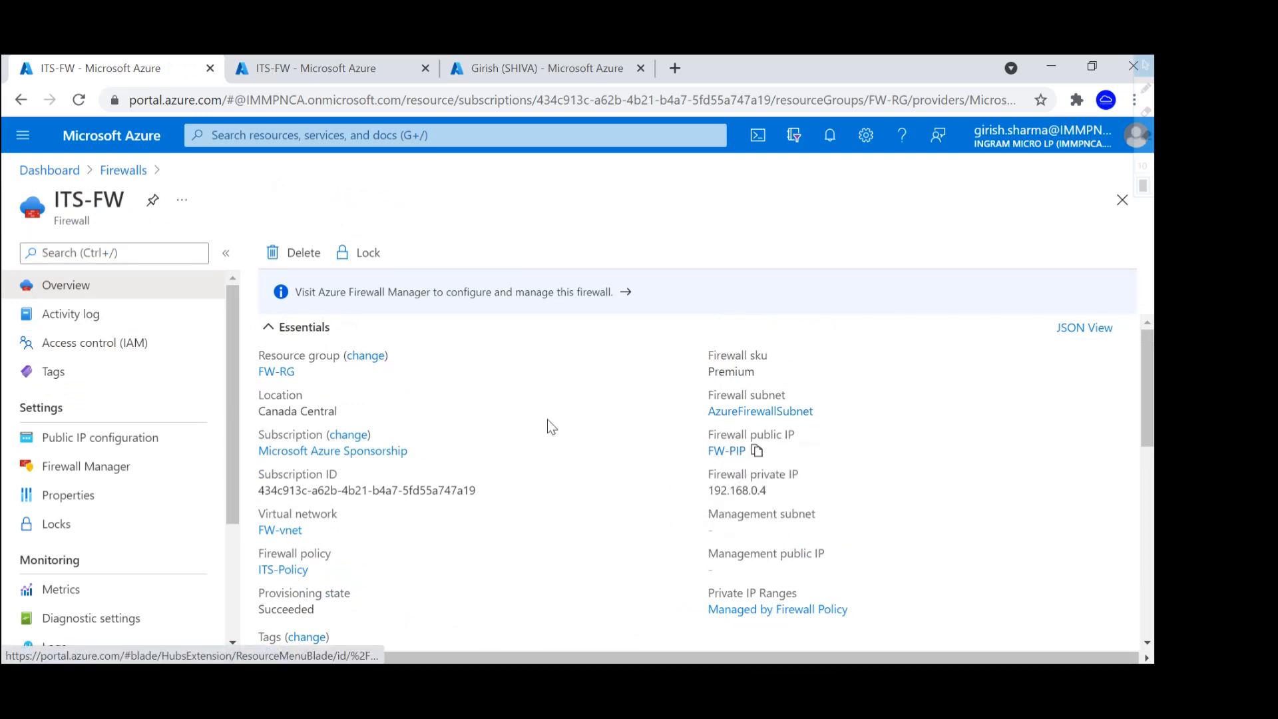
pyautogui.click(726, 451)
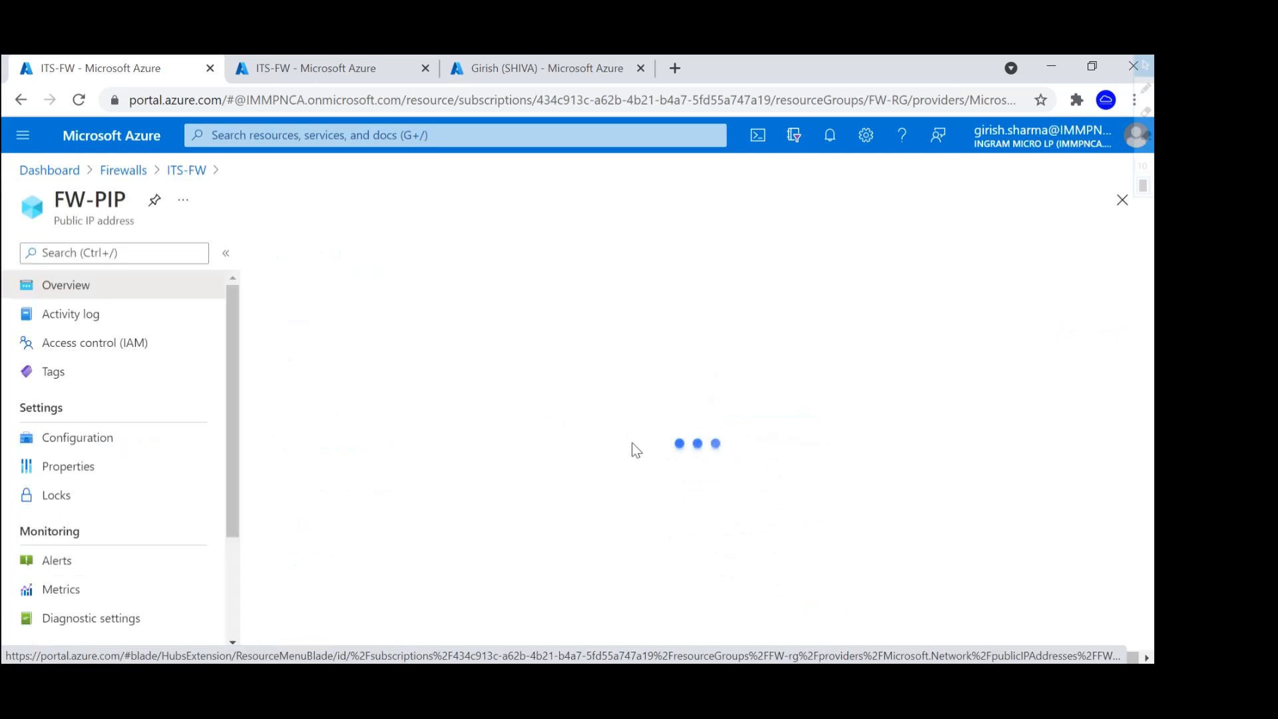
pyautogui.click(797, 408)
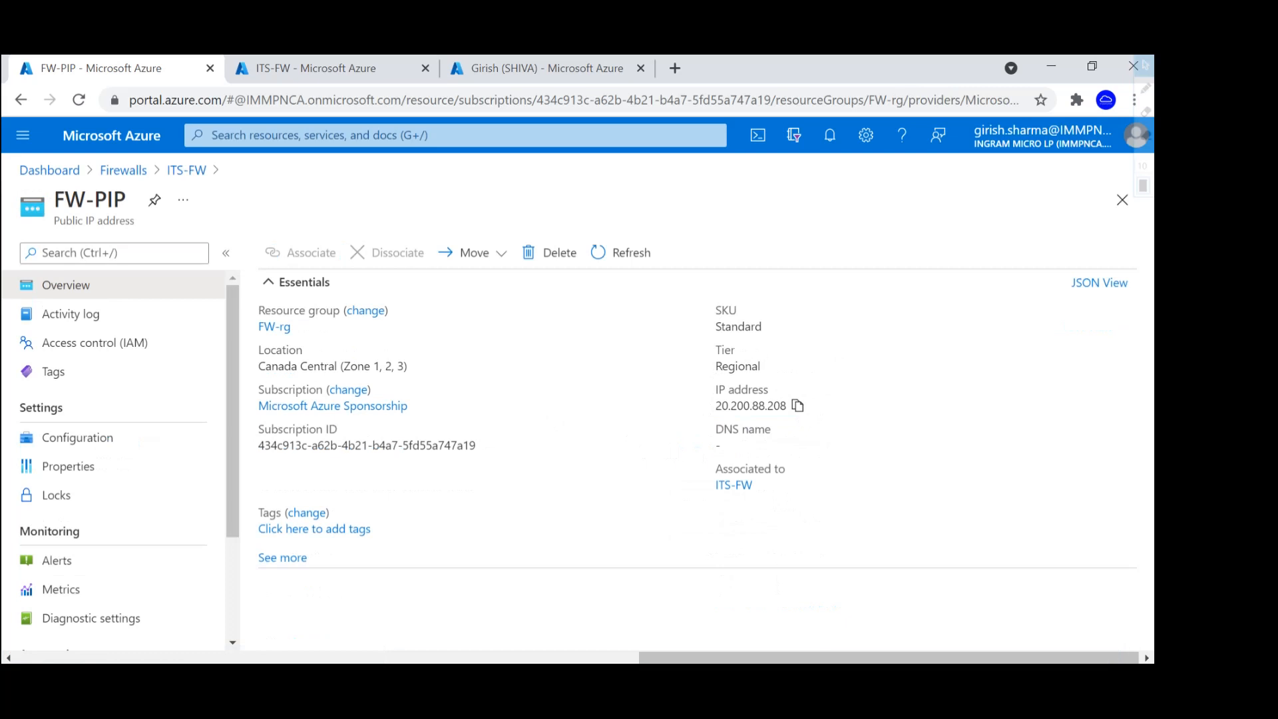
# Paste the copied IP address 20.200.88.208 into a new Notepad document and minimise it.
pyautogui.press('super+s')
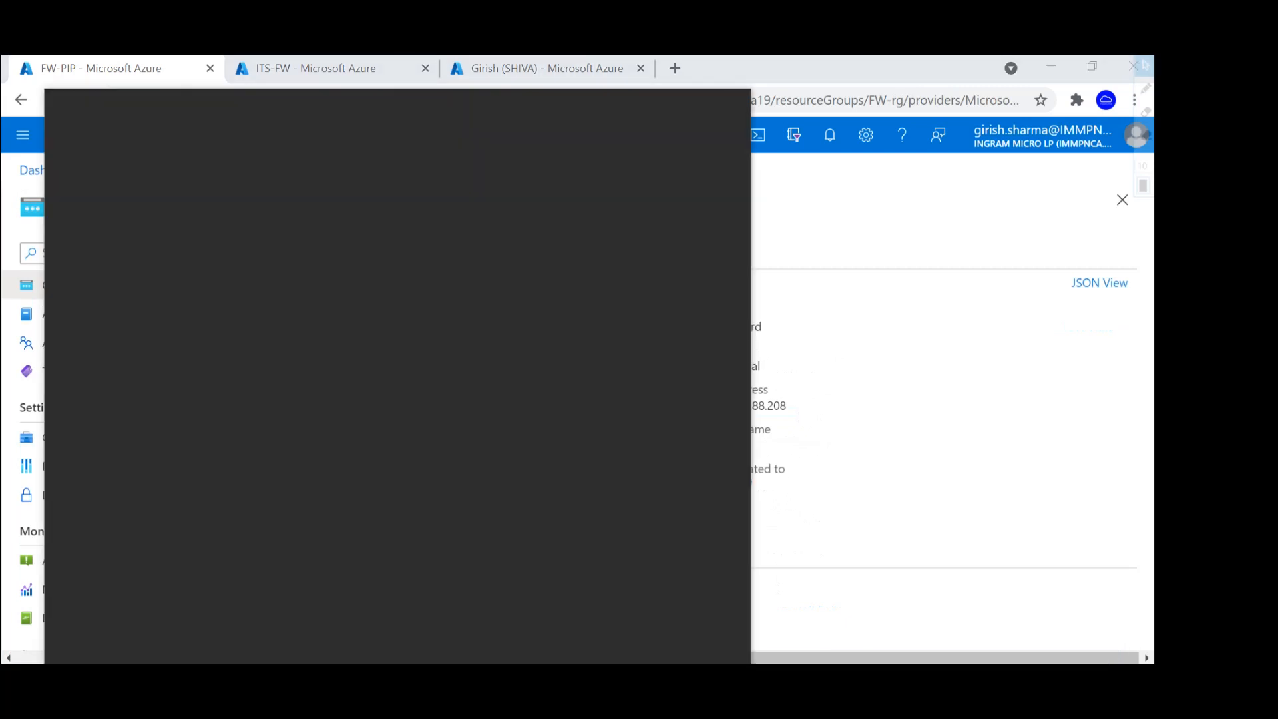
pyautogui.write('notepad')
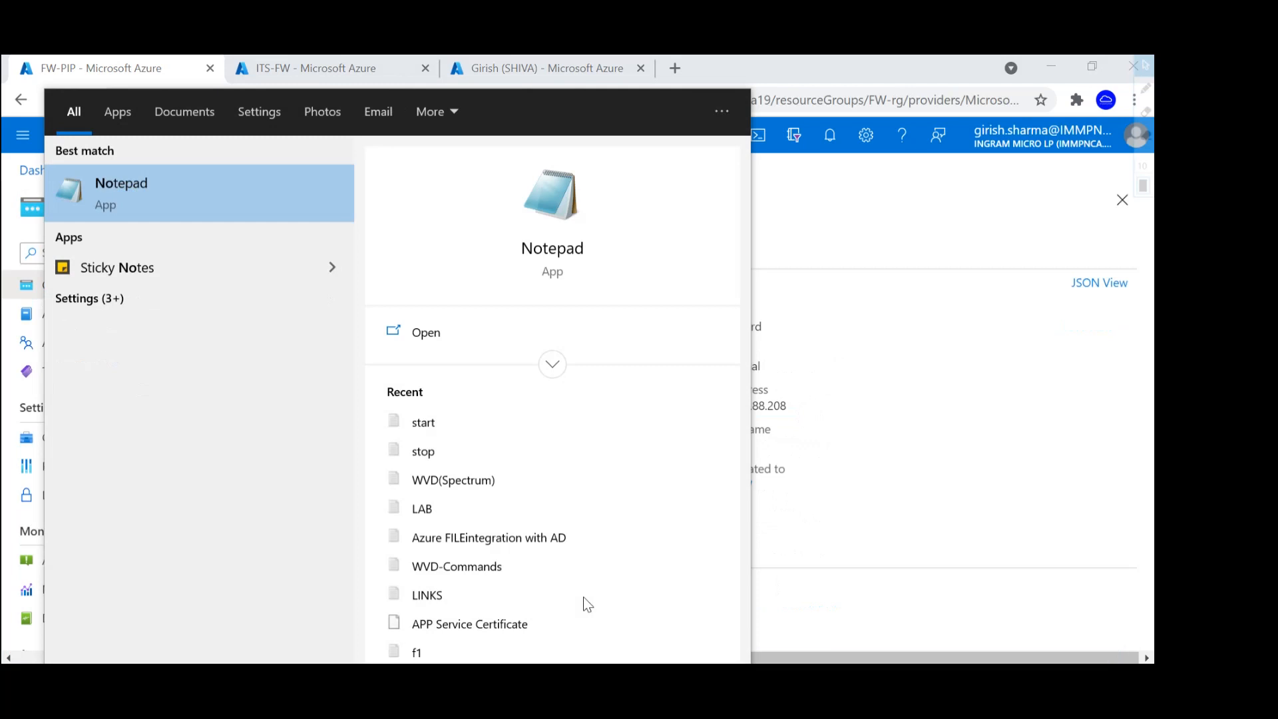
pyautogui.click(233, 212)
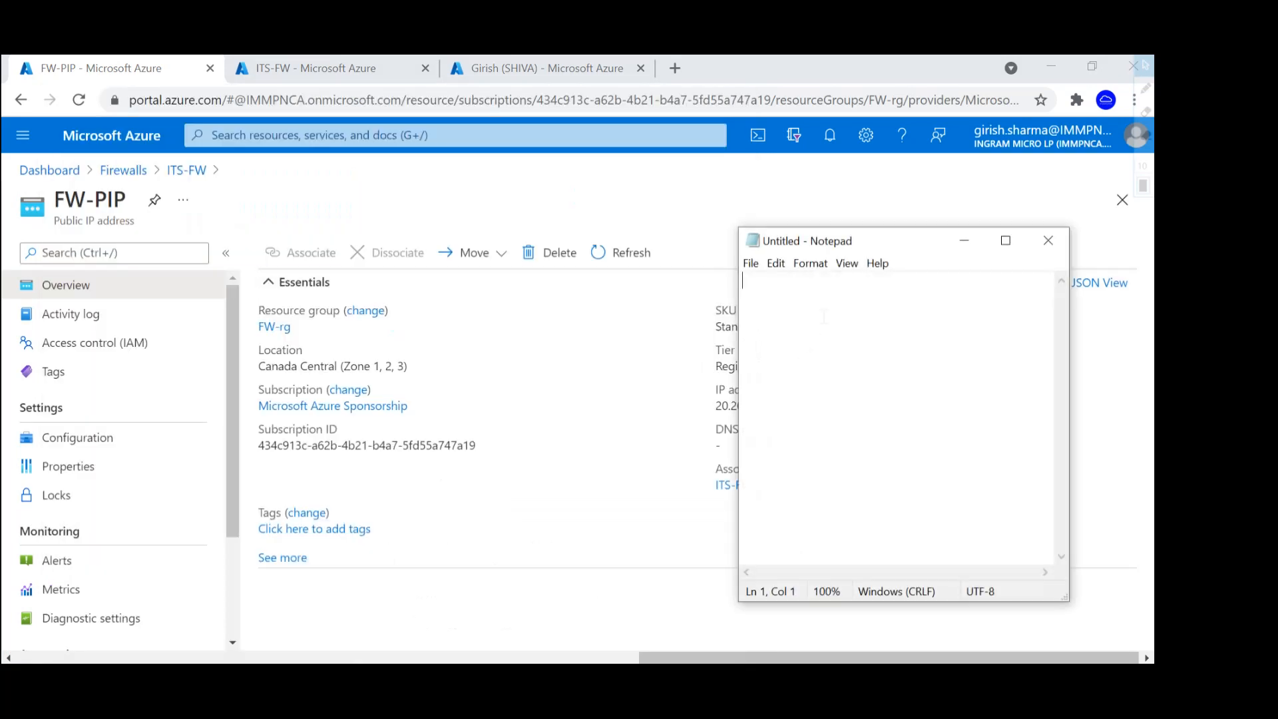
pyautogui.hotkey('ctrl', 'v')
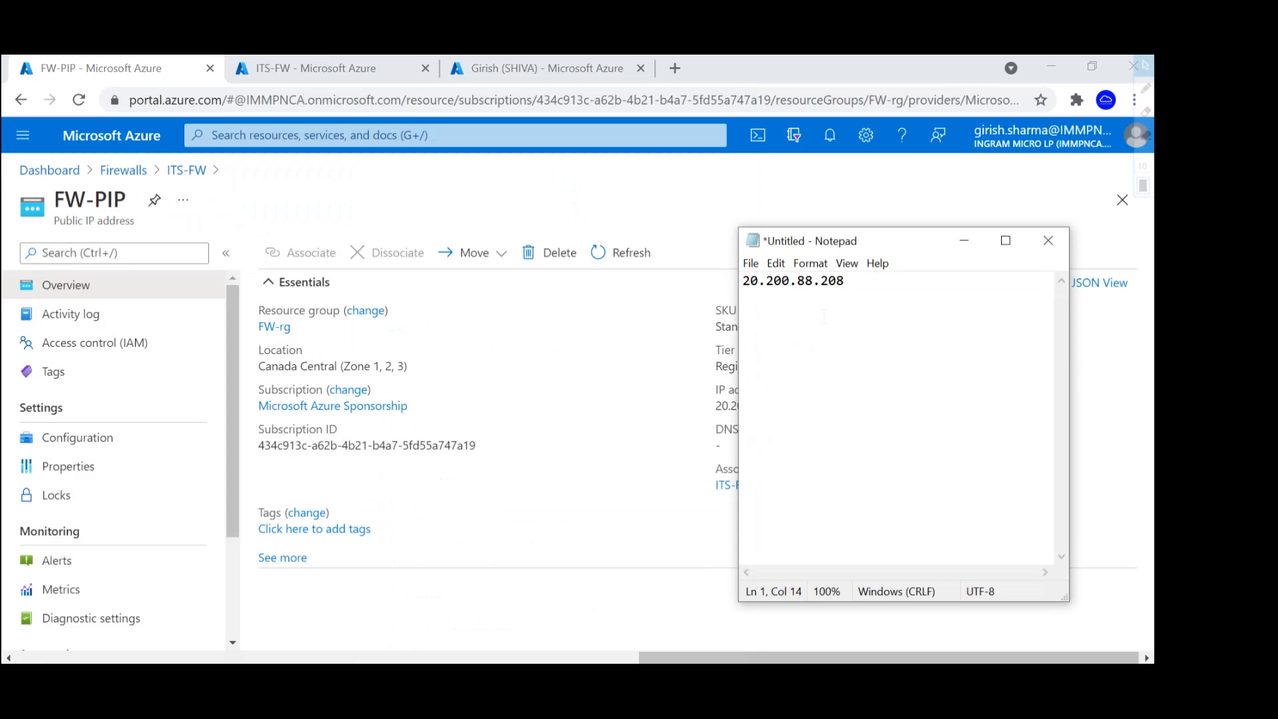
pyautogui.click(965, 244)
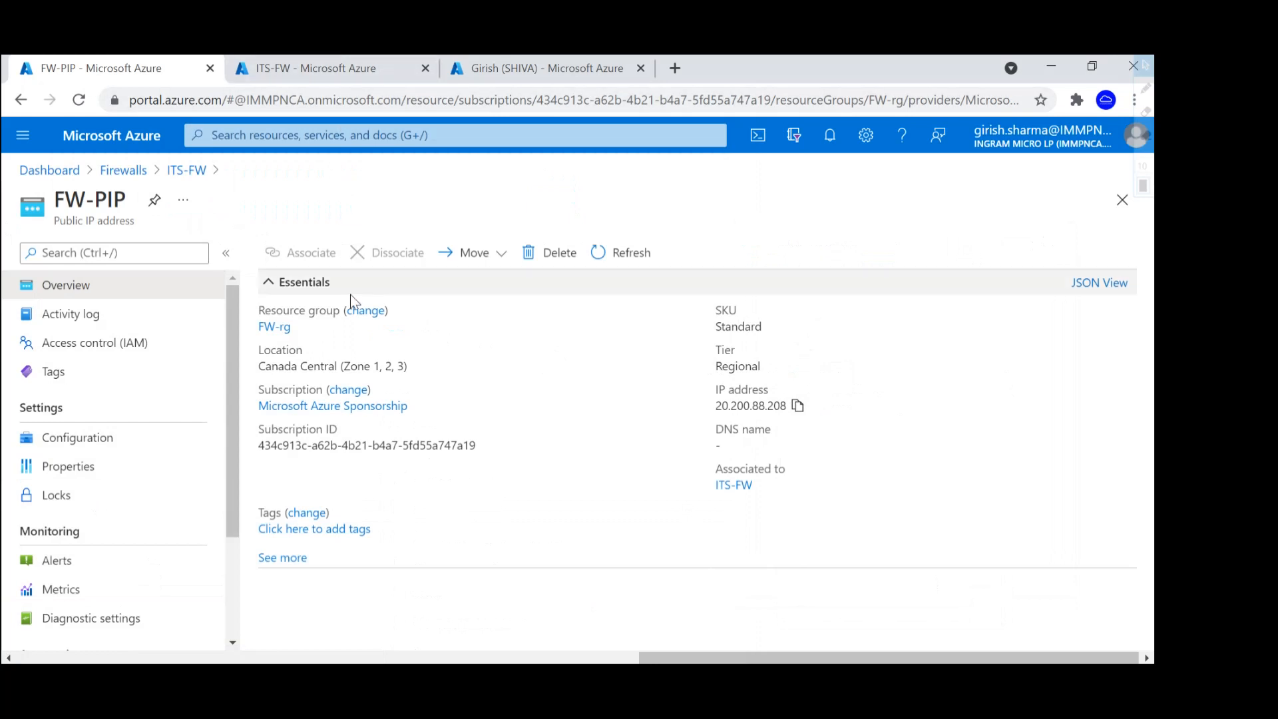
pyautogui.click(325, 75)
pyautogui.click(482, 70)
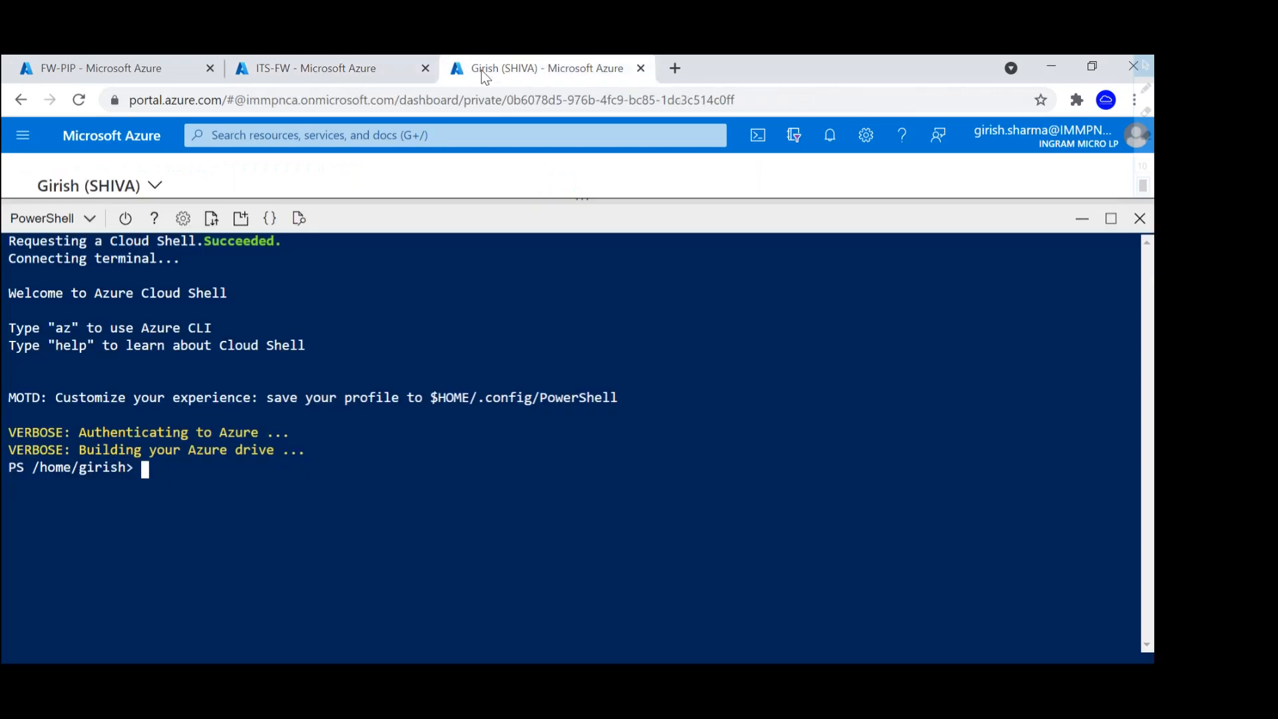
pyautogui.click(376, 74)
pyautogui.click(366, 130)
pyautogui.write('polic')
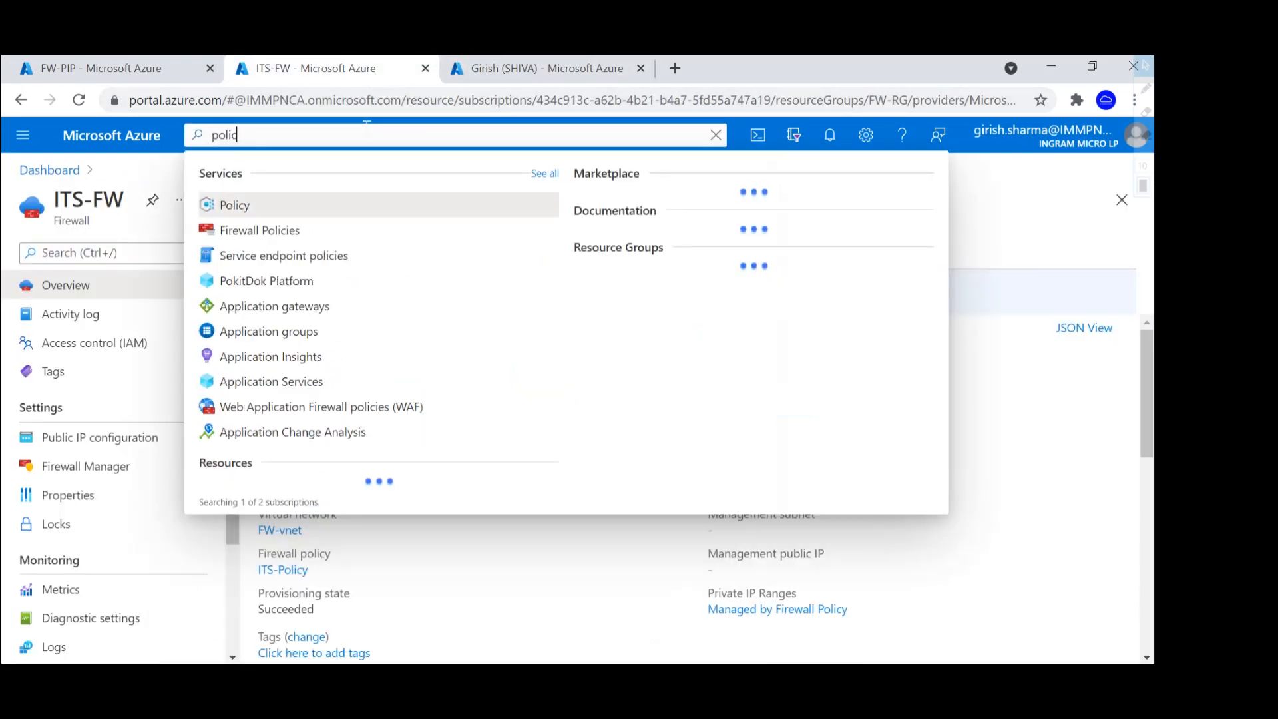
pyautogui.write('y')
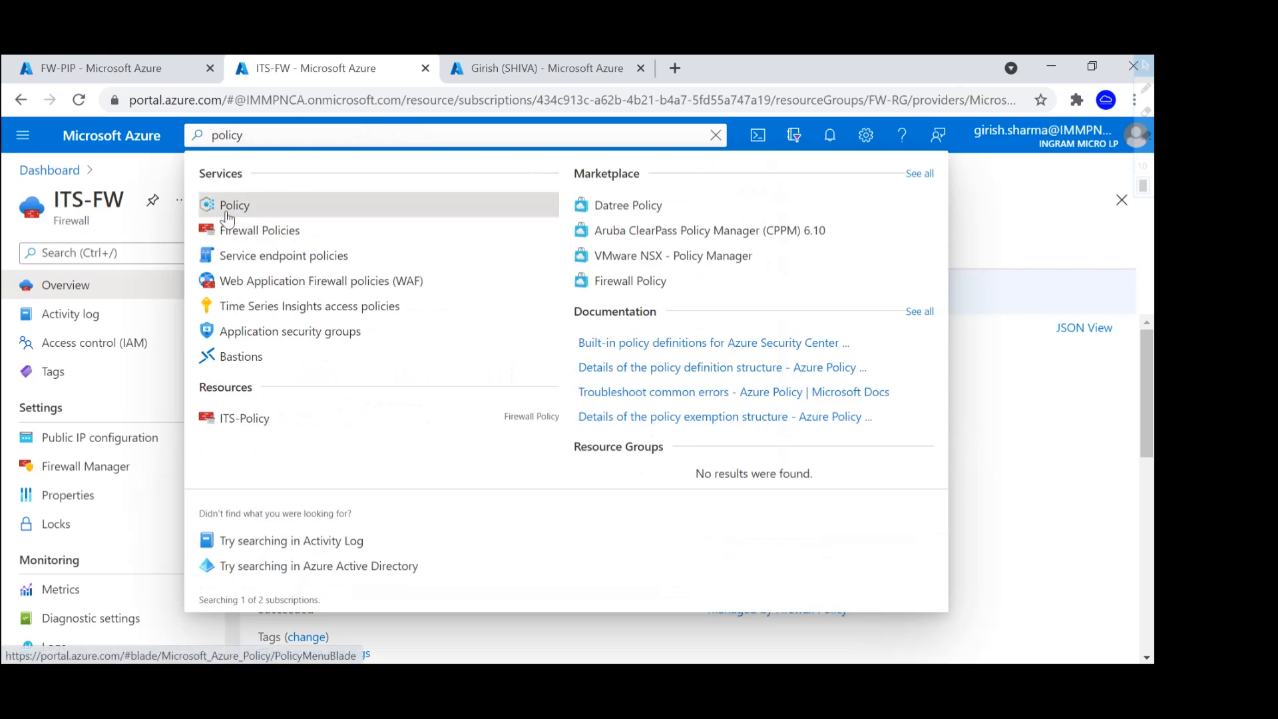
pyautogui.click(227, 206)
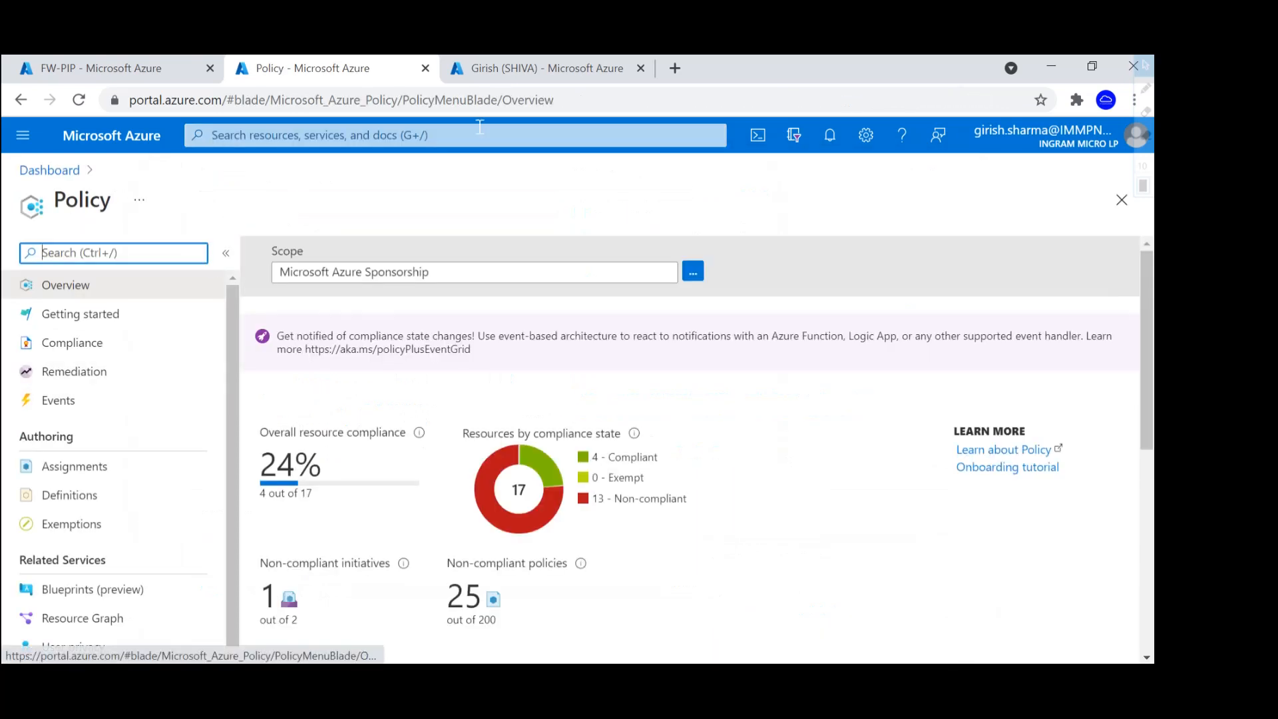
# Find the ITS-Policy firewall policy among the firewall policies and open its IDPS settings.
pyautogui.click(459, 135)
pyautogui.write('firewall')
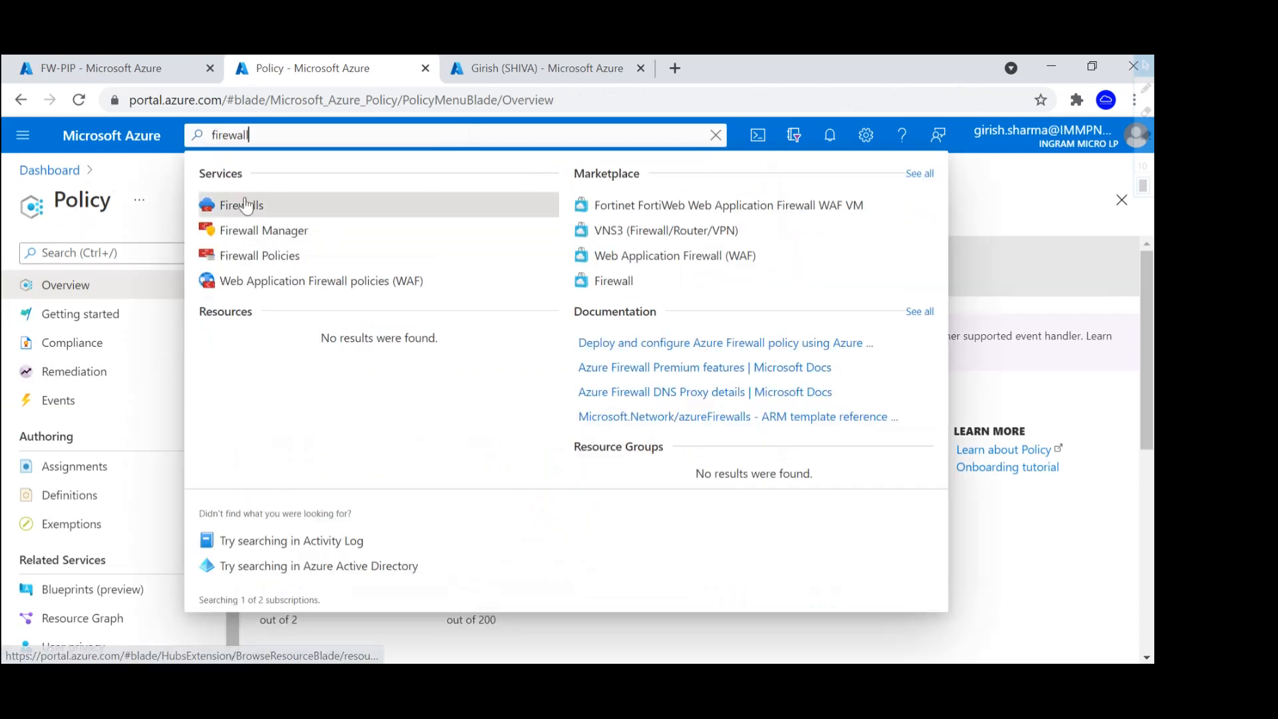
pyautogui.click(246, 256)
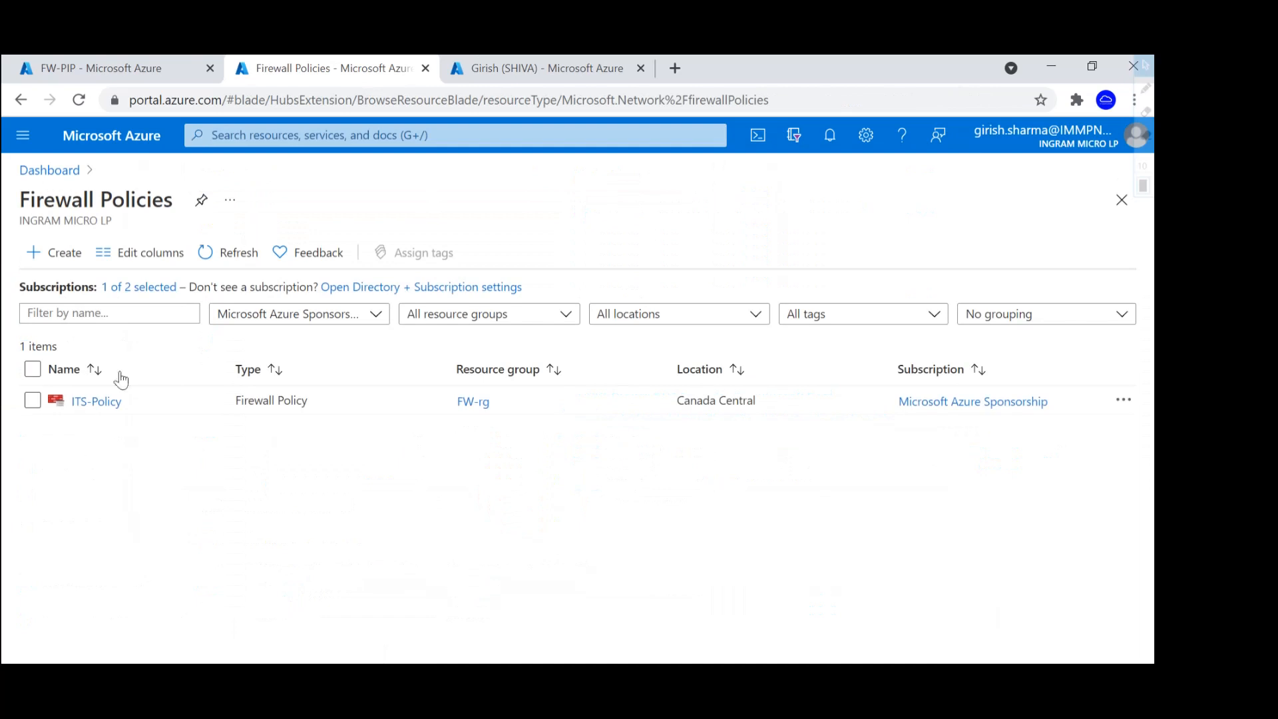
pyautogui.click(89, 404)
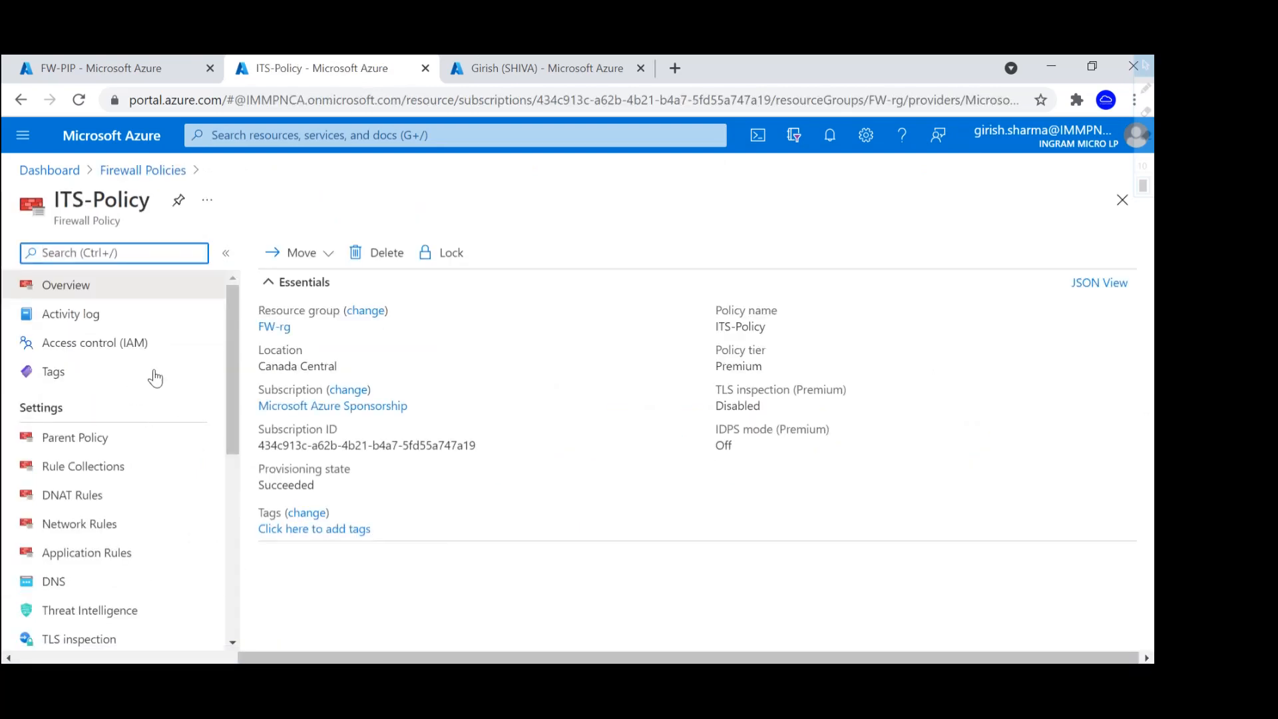
pyautogui.moveTo(230, 420); pyautogui.dragTo(229, 447)
pyautogui.scroll(-2, 155, 514)
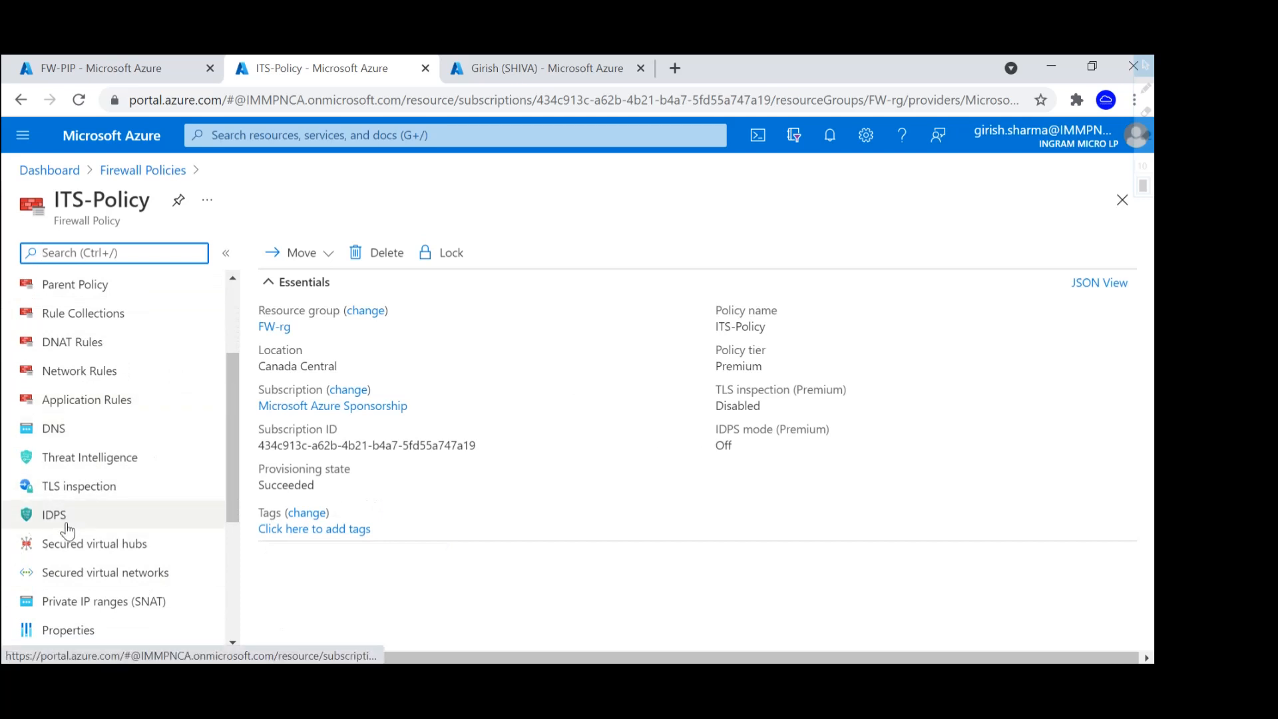
pyautogui.click(4, 524)
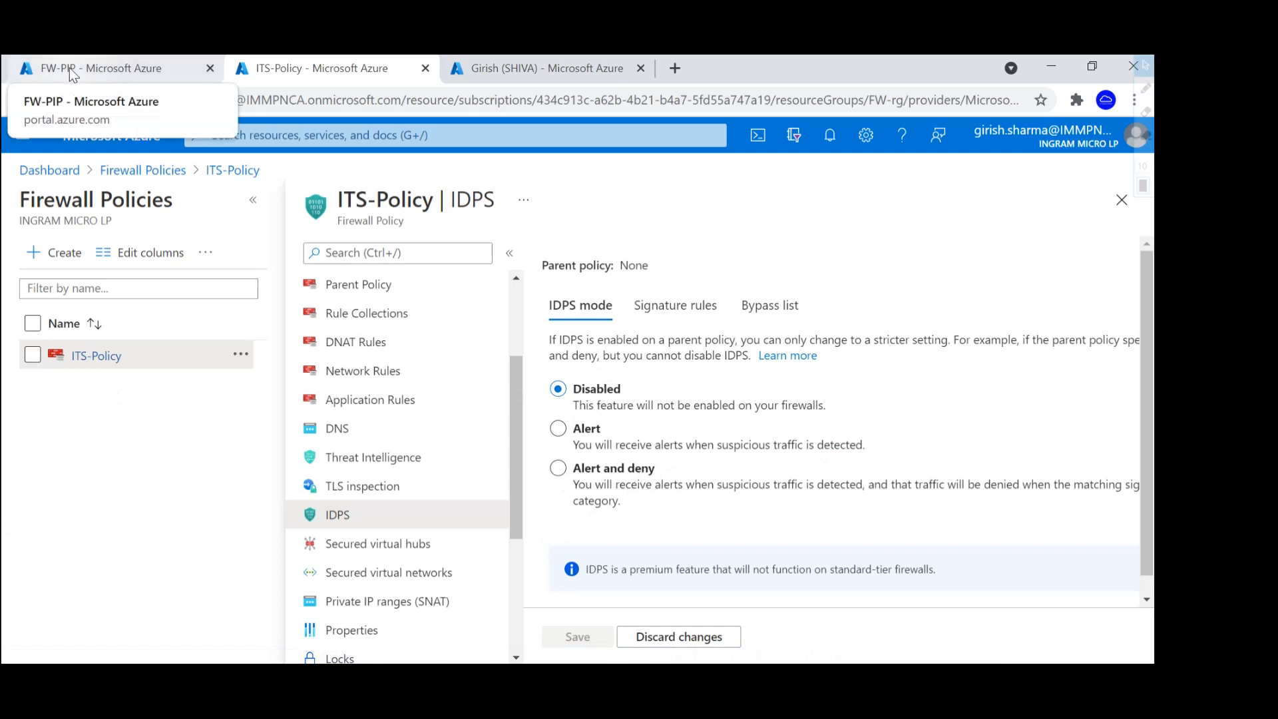
# Enlarge the Cloud Shell terminal and open the stop script in Notepad to review its generic Get-AzFirewall command.
pyautogui.click(475, 73)
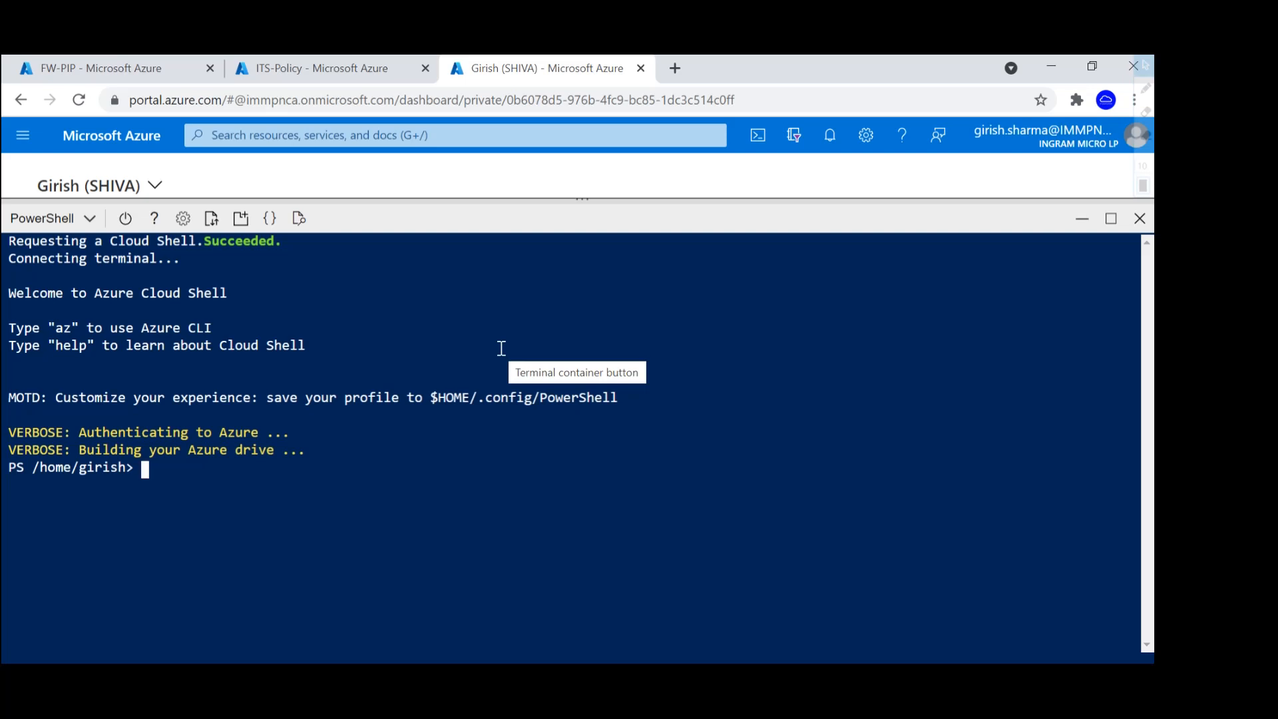
pyautogui.moveTo(584, 201); pyautogui.dragTo(584, 163)
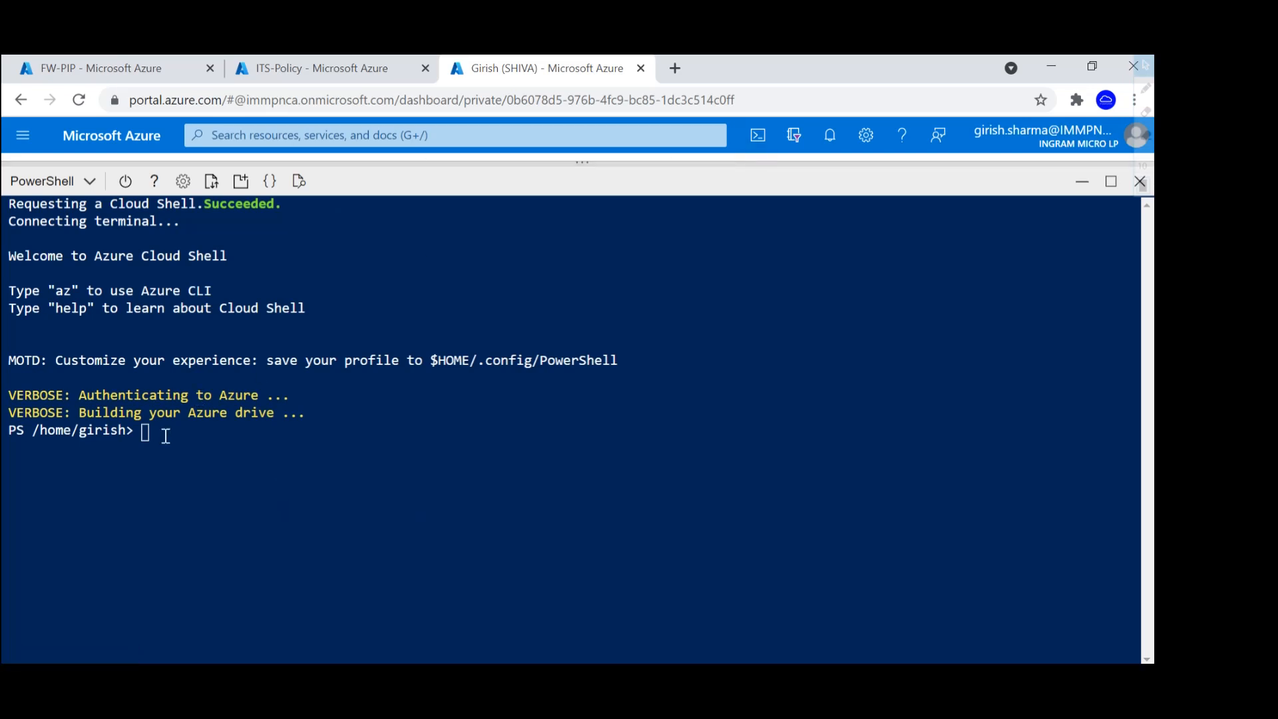
pyautogui.moveTo(872, 662)
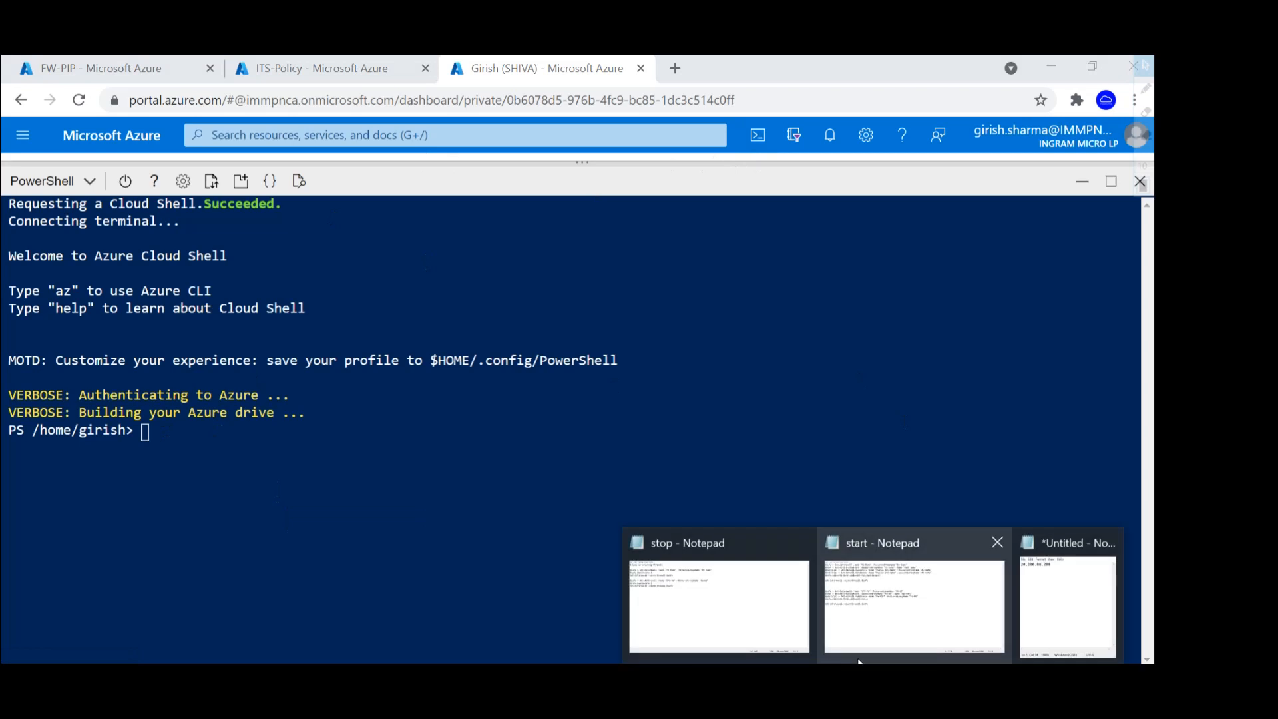
pyautogui.click(730, 610)
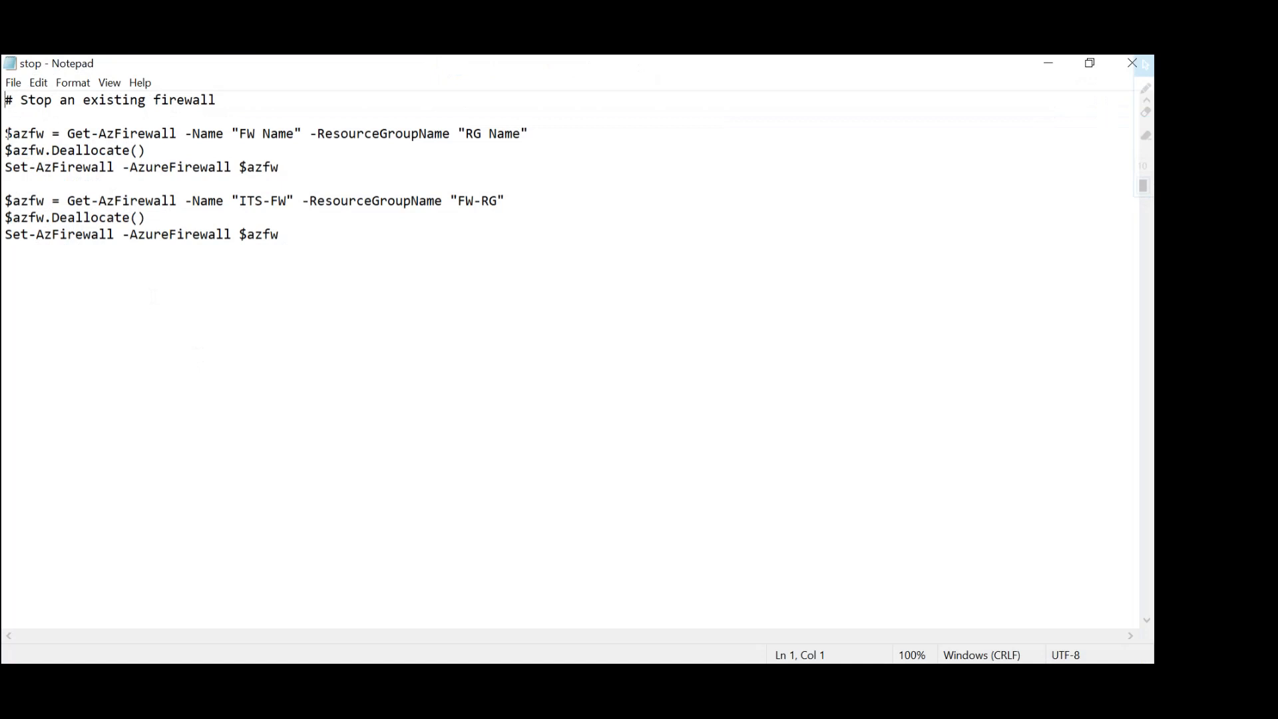
pyautogui.moveTo(6, 133); pyautogui.dragTo(521, 134)
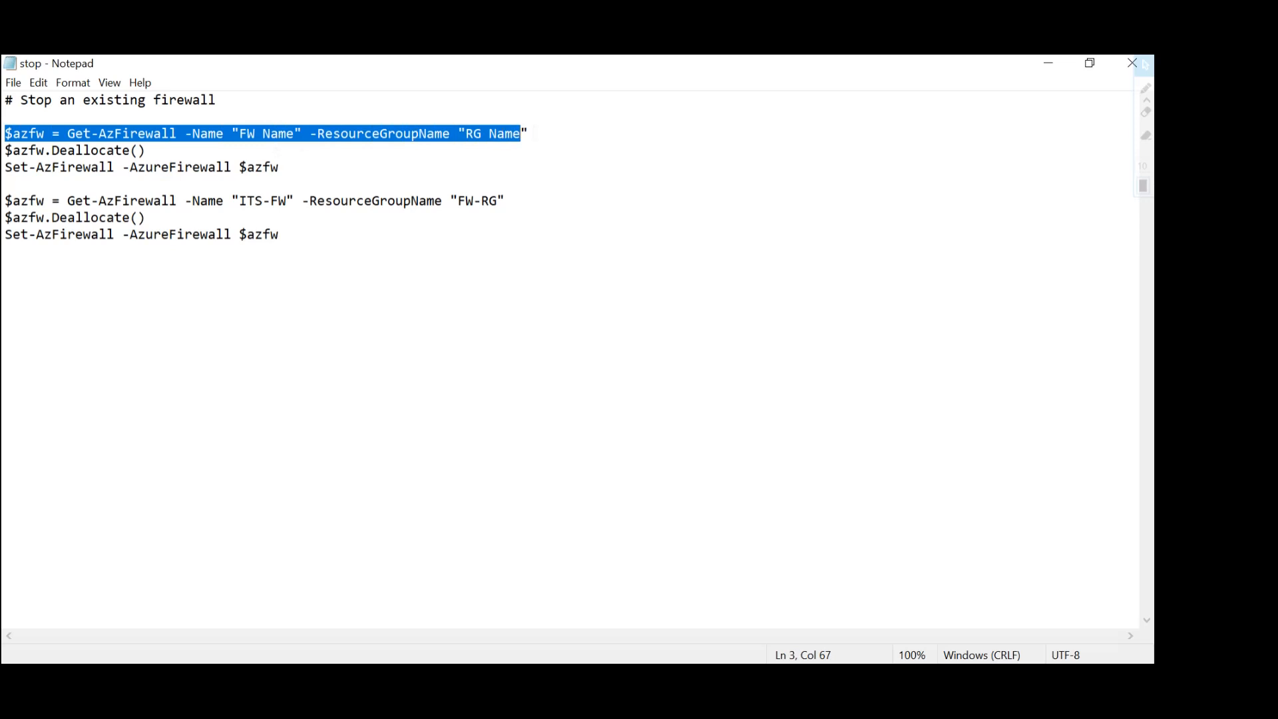
pyautogui.click(235, 291)
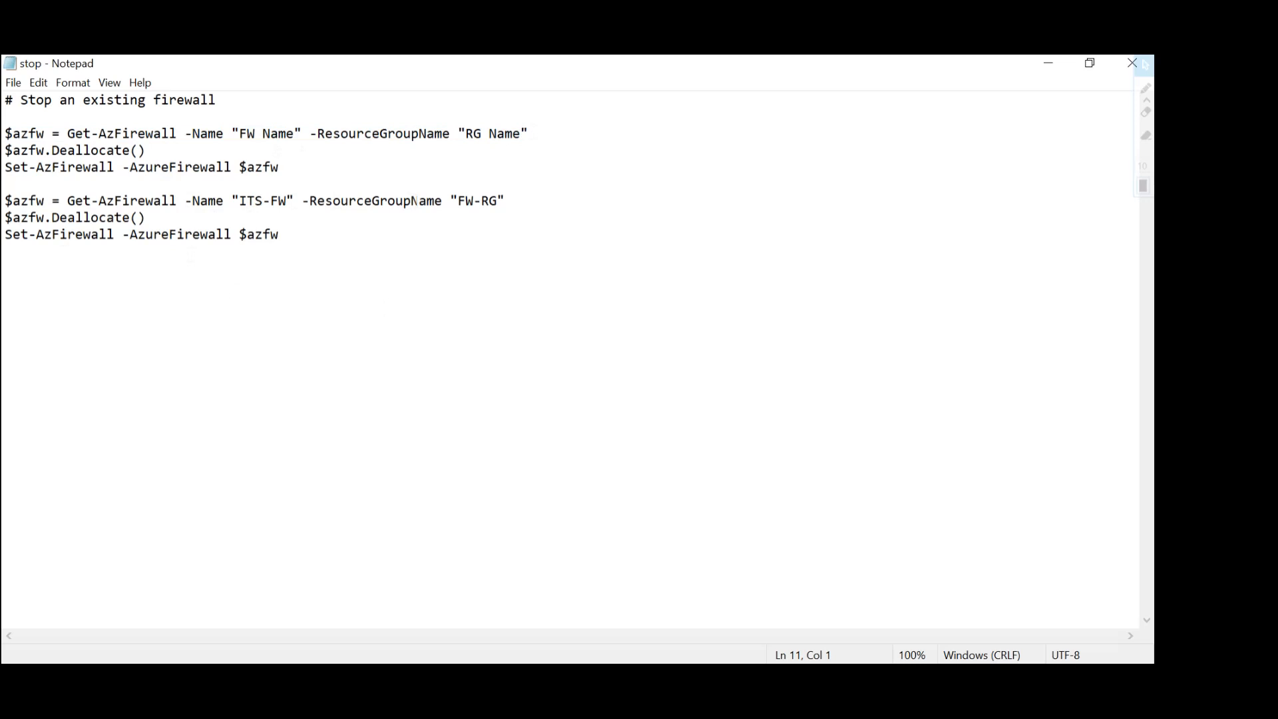
# Copy $azfw = Get-AzFirewall -Name "ITS-FW" -ResourceGroupName "FW-RG" from the stop script and run it in Cloud Shell.
pyautogui.moveTo(5, 200); pyautogui.dragTo(506, 200)
pyautogui.rightClick(469, 200)
pyautogui.click(314, 257)
pyautogui.hotkey('alt', 'Tab')
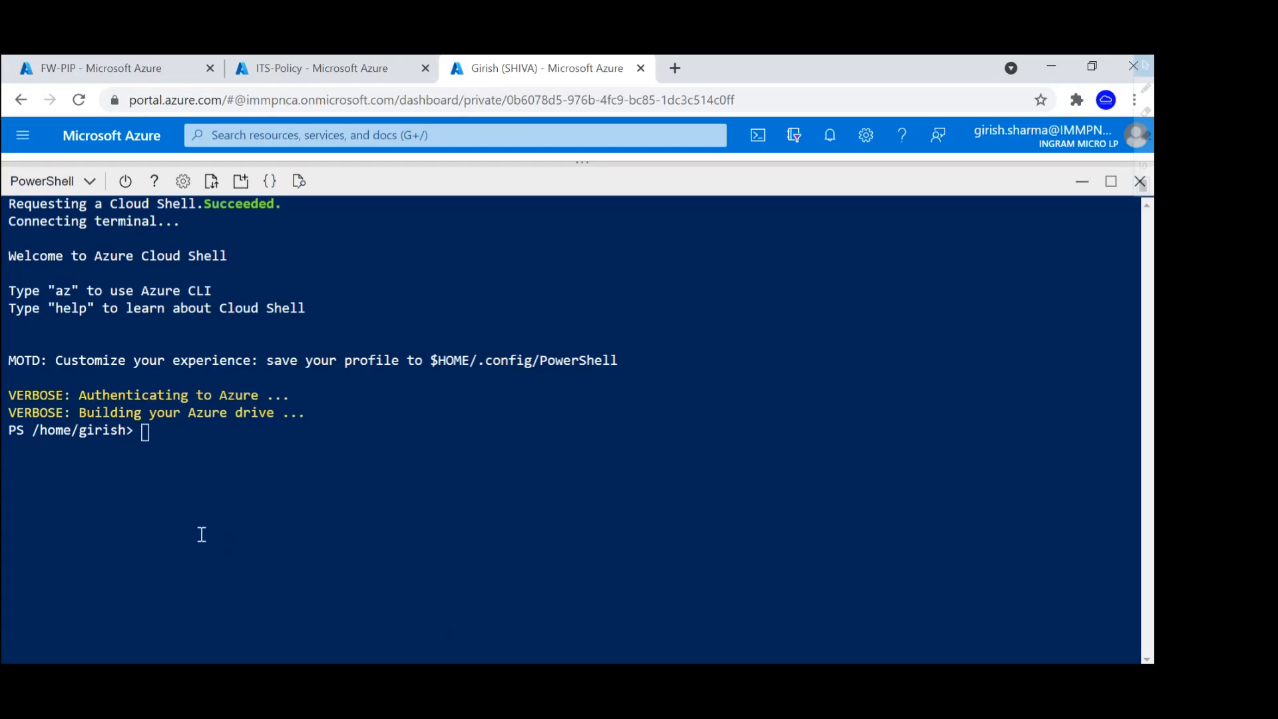
pyautogui.rightClick(161, 440)
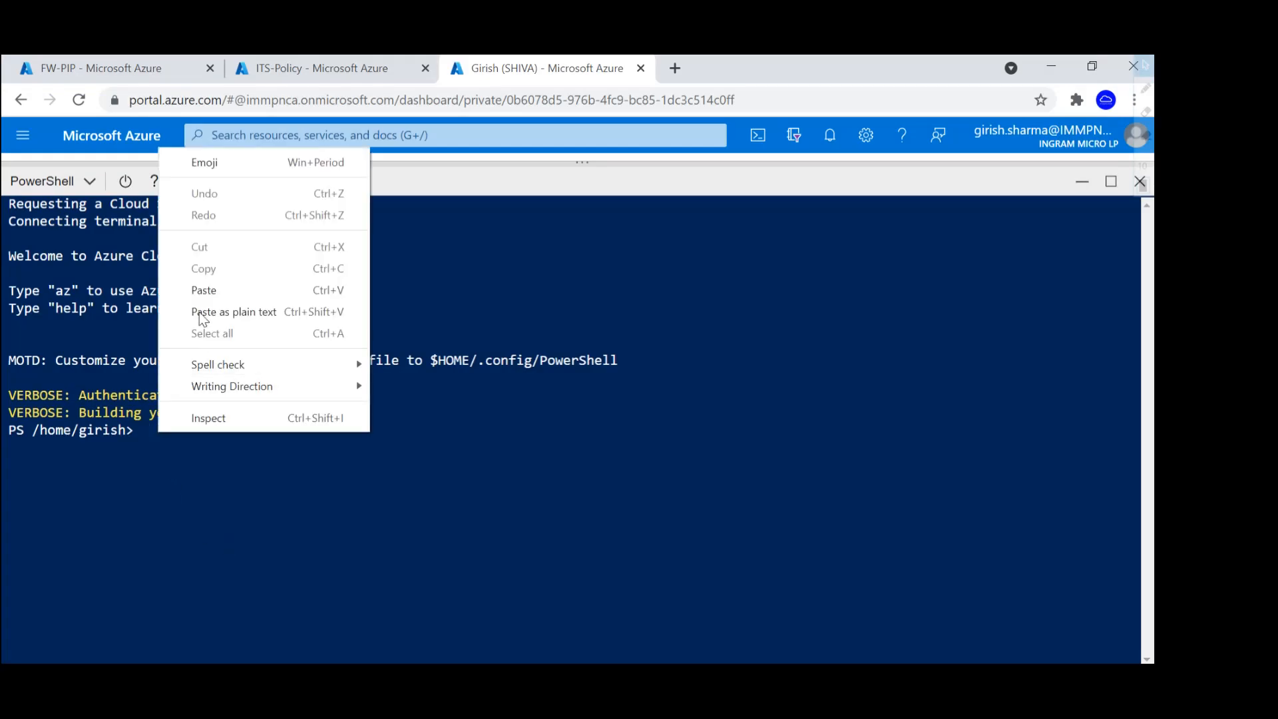
pyautogui.click(203, 289)
pyautogui.press('Return')
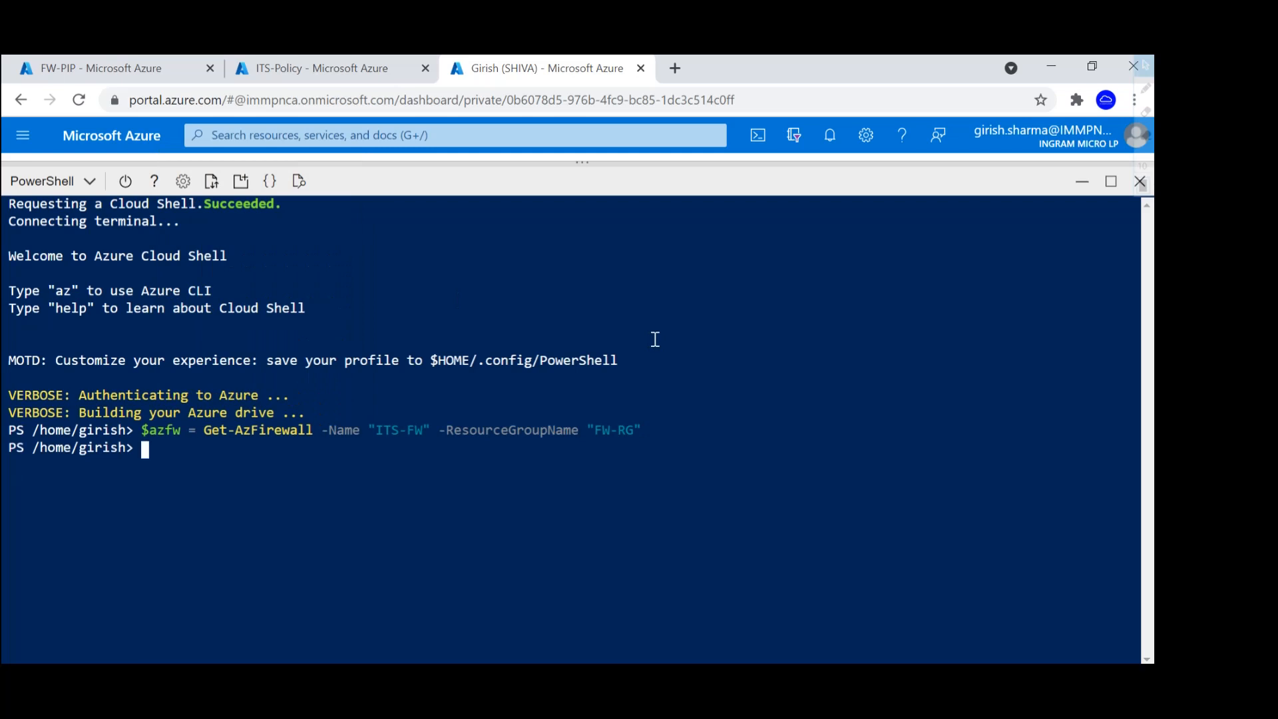
# Copy the $azfw.Deallocate() command from the stop script in Notepad and run it in Cloud Shell.
pyautogui.click(873, 677)
pyautogui.click(719, 599)
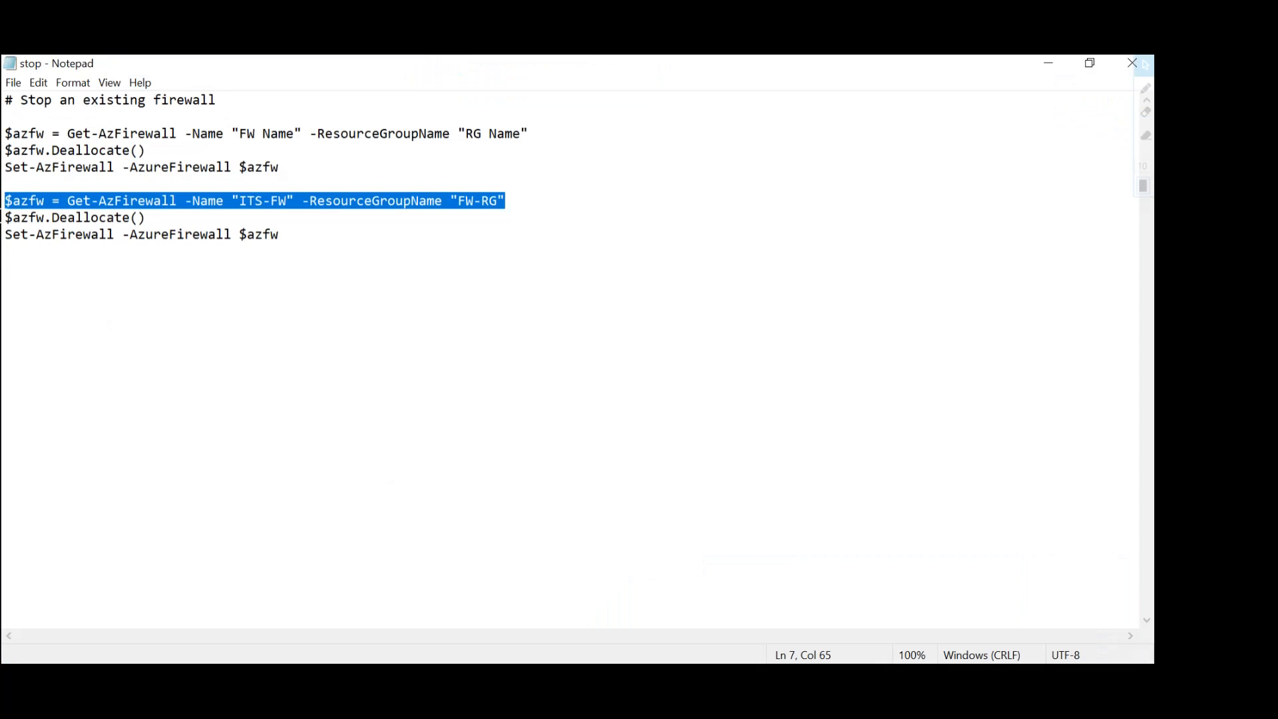
pyautogui.moveTo(7, 218); pyautogui.dragTo(140, 218)
pyautogui.rightClick(5, 223)
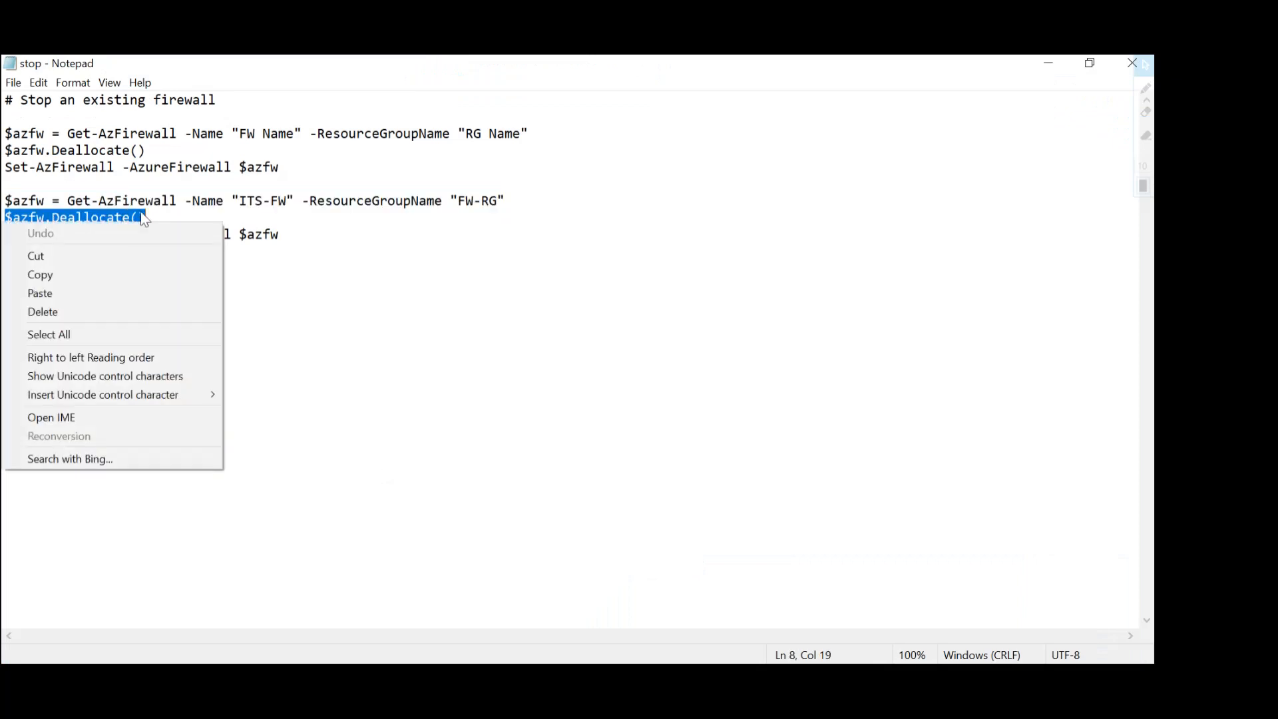
pyautogui.click(84, 270)
pyautogui.hotkey('alt', 'Tab')
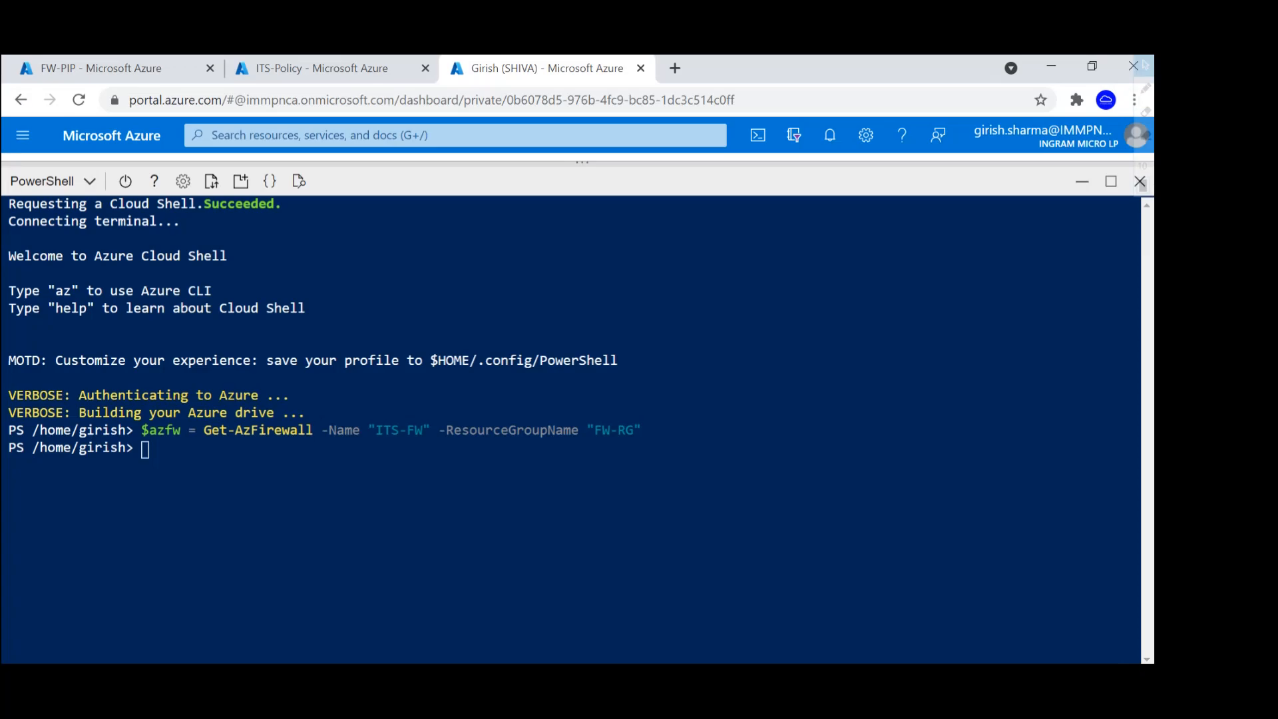
pyautogui.rightClick(151, 450)
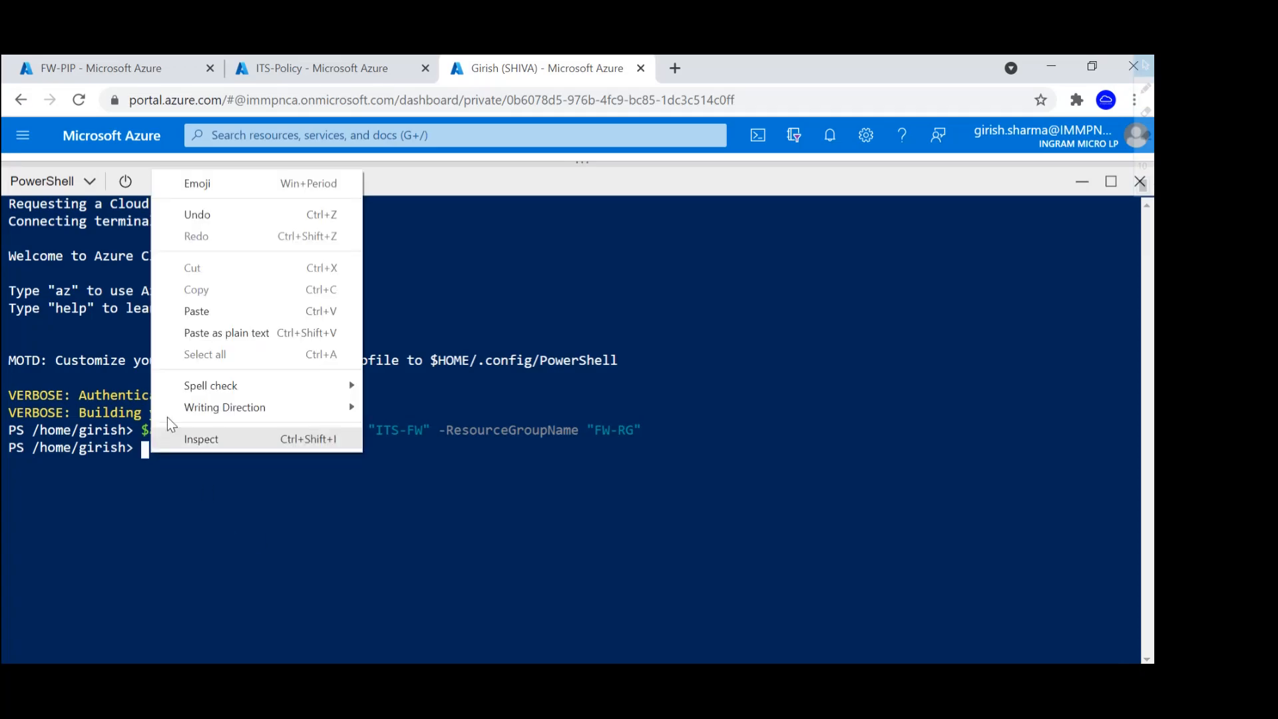
pyautogui.click(184, 315)
pyautogui.press('Return')
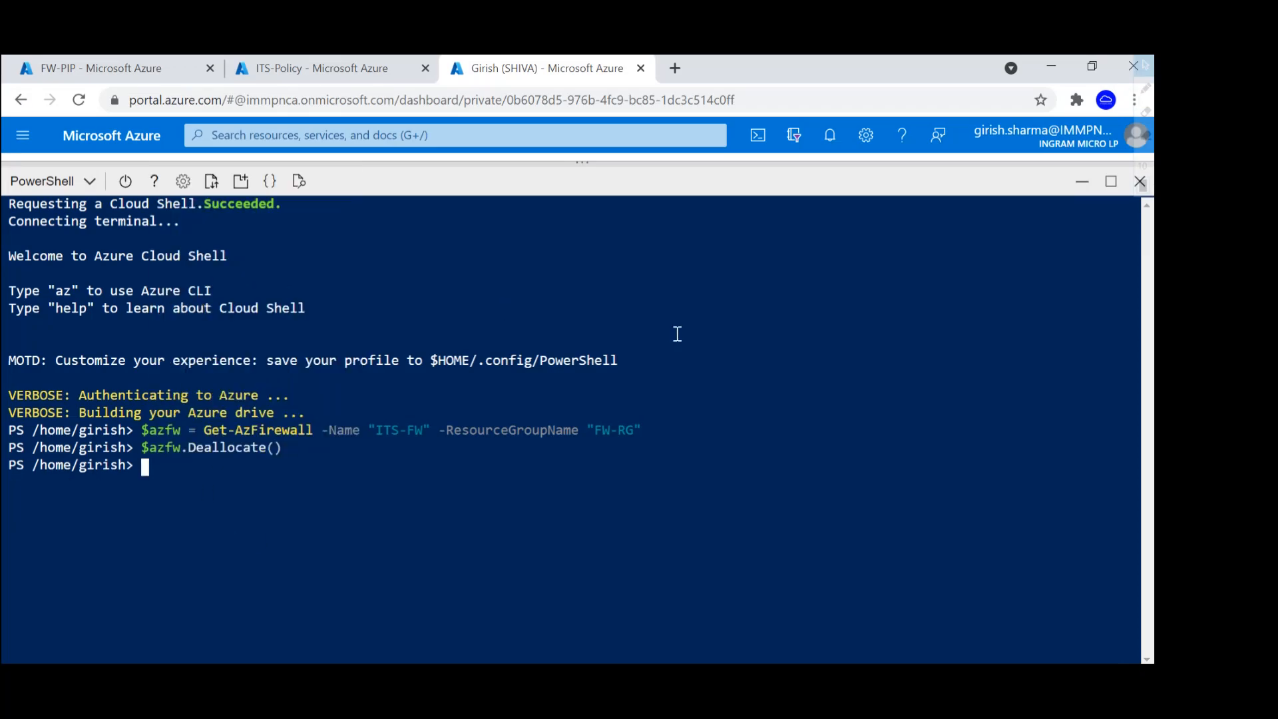
# Copy Set-AzFirewall -AzureFirewall $azfw from the stop script in Notepad and run it in Cloud Shell.
pyautogui.click(873, 681)
pyautogui.click(709, 614)
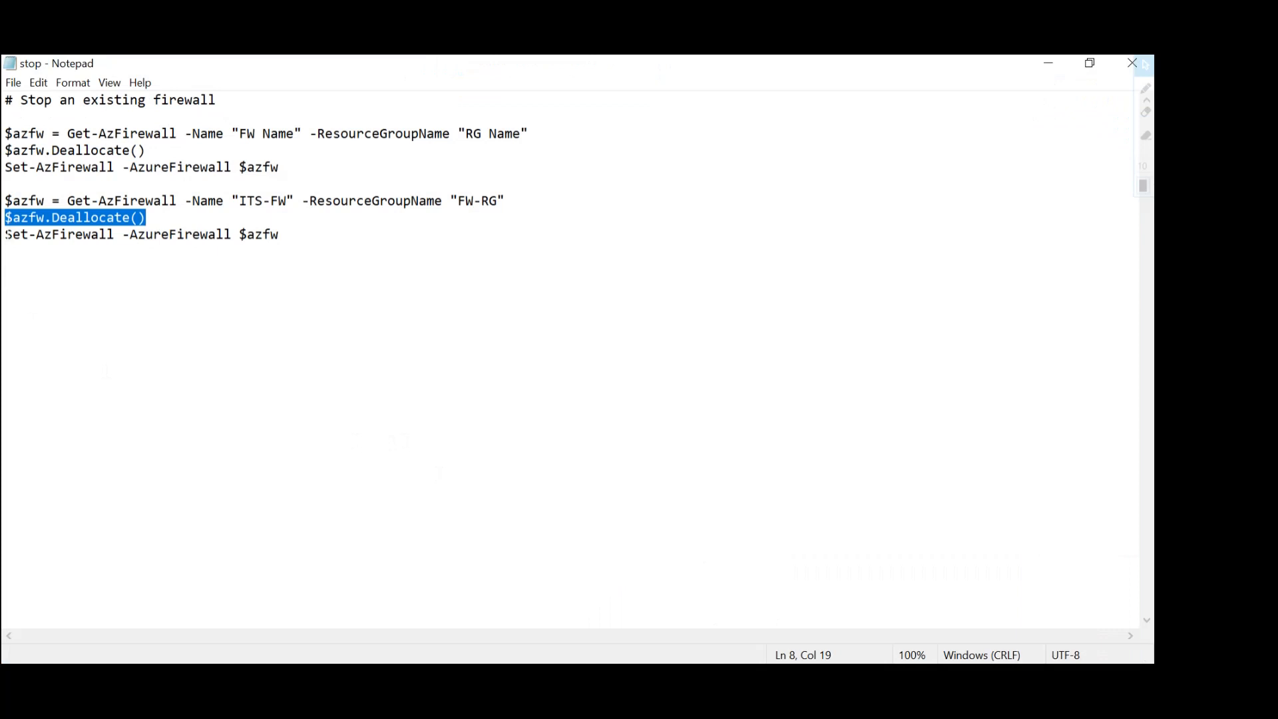
pyautogui.moveTo(5, 234); pyautogui.dragTo(279, 234)
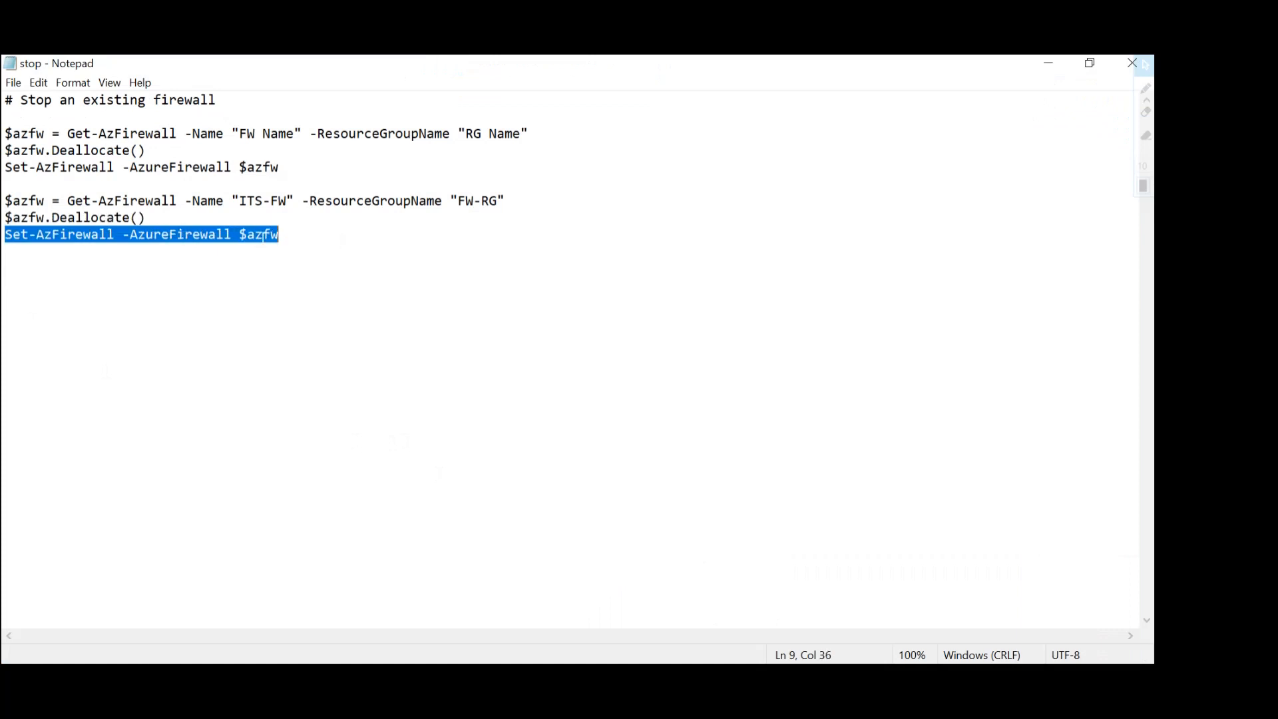
pyautogui.rightClick(227, 236)
pyautogui.click(94, 289)
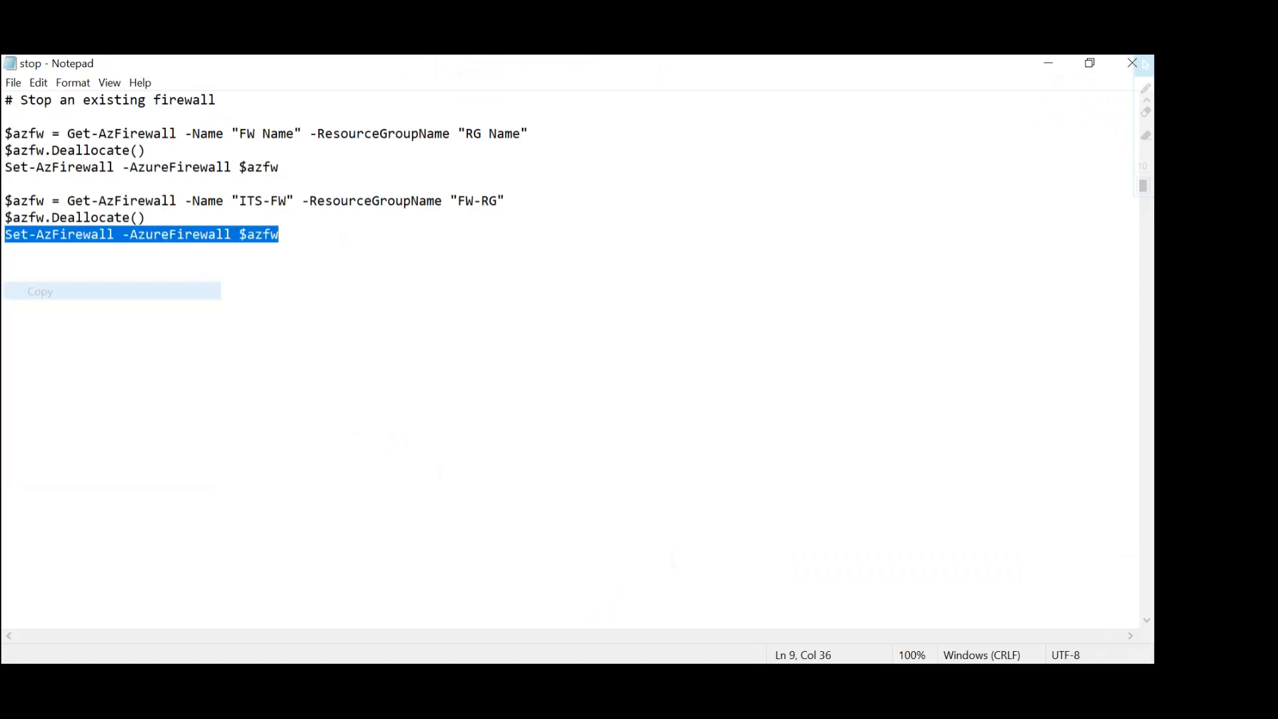
pyautogui.hotkey('alt', 'Tab')
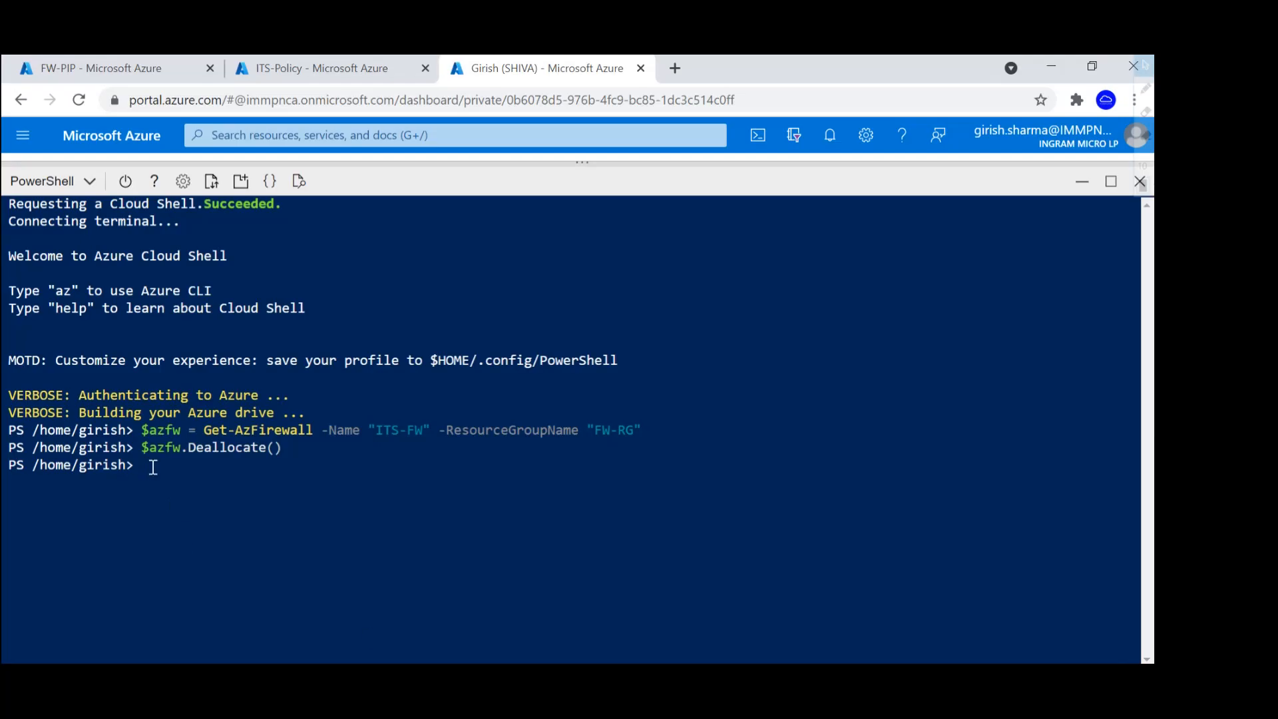
pyautogui.rightClick(179, 469)
pyautogui.click(193, 325)
pyautogui.press('Return')
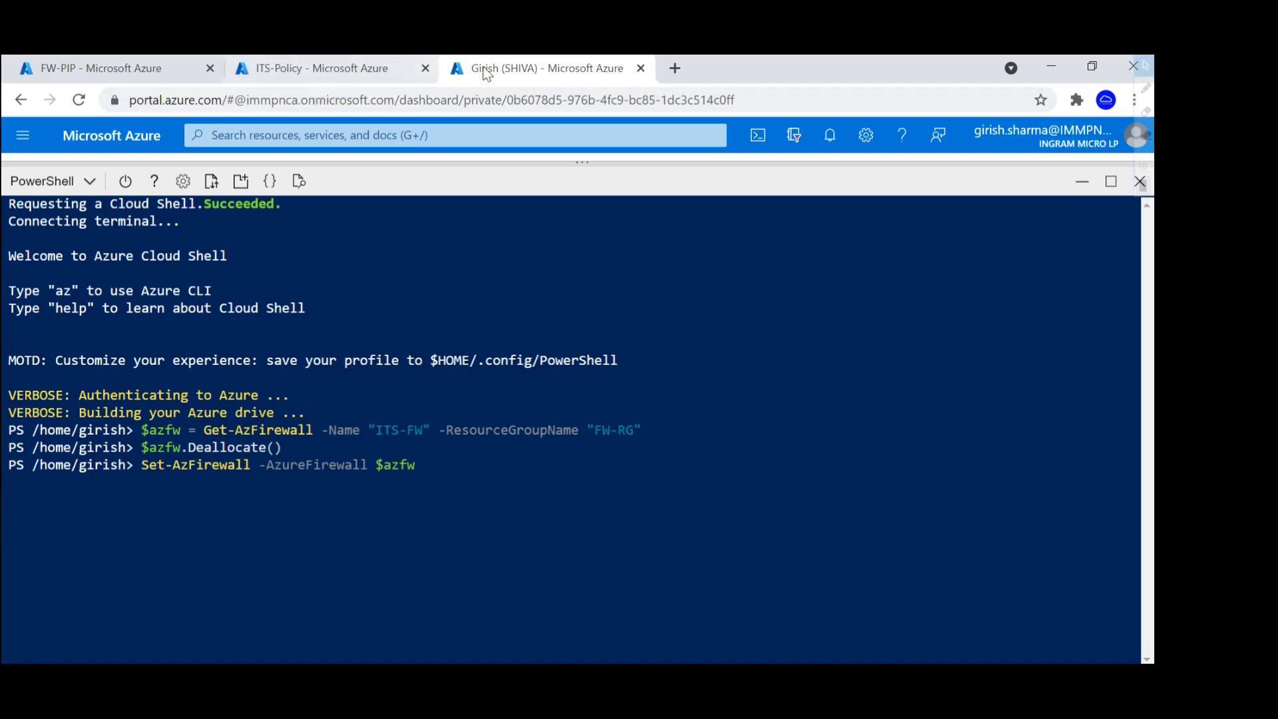
# Open the ITS-FW firewall from the firewalls list and check its provisioning state and IP details.
pyautogui.click(166, 69)
pyautogui.click(371, 136)
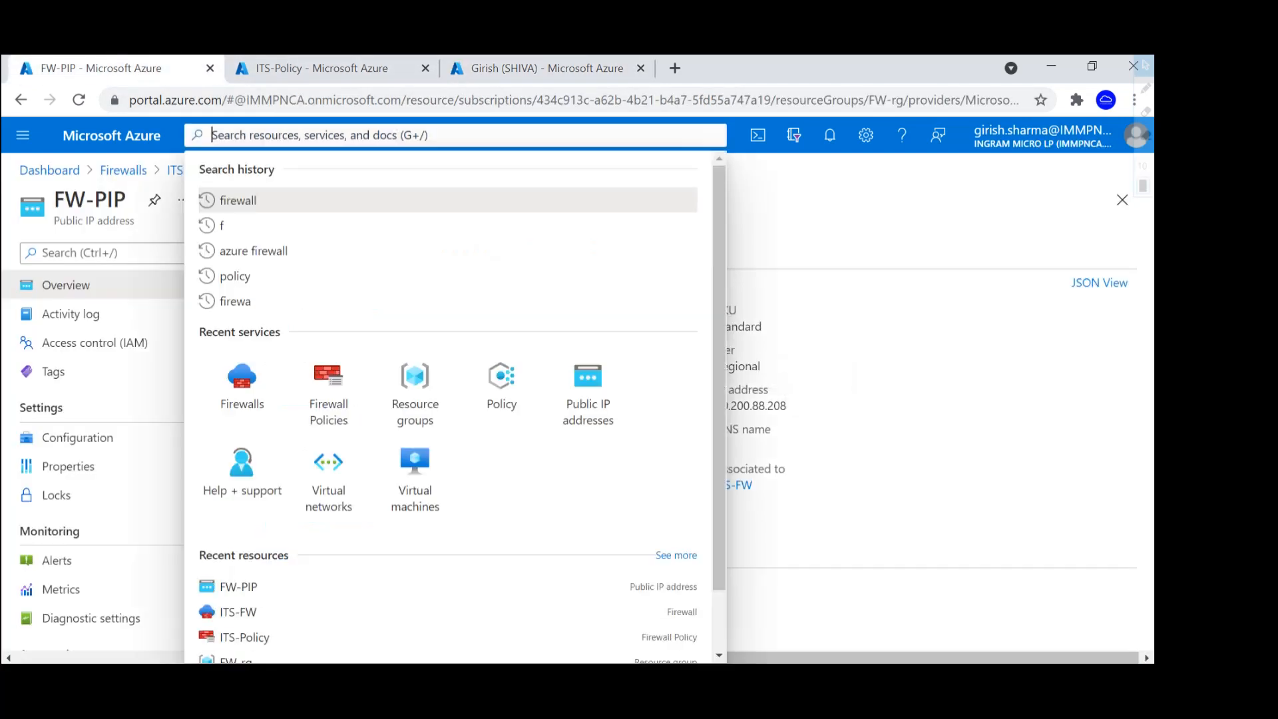
pyautogui.click(253, 399)
pyautogui.click(90, 400)
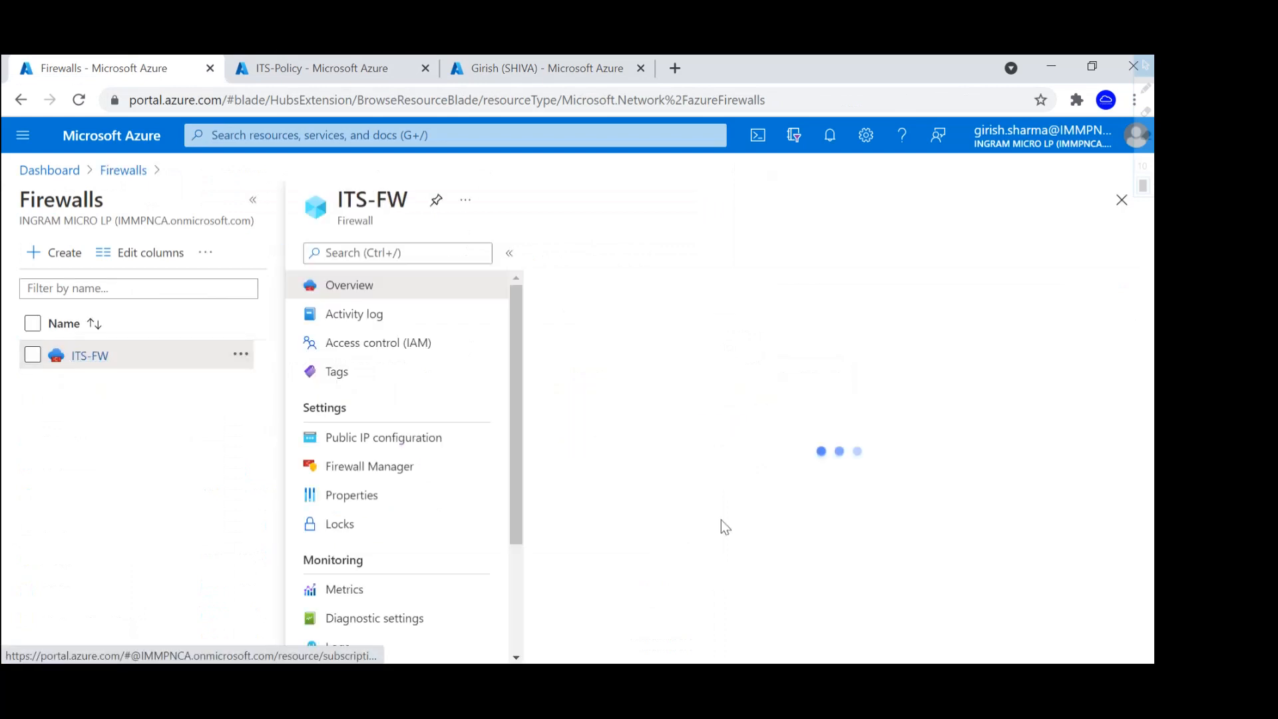
pyautogui.scroll(-1, 321, 524)
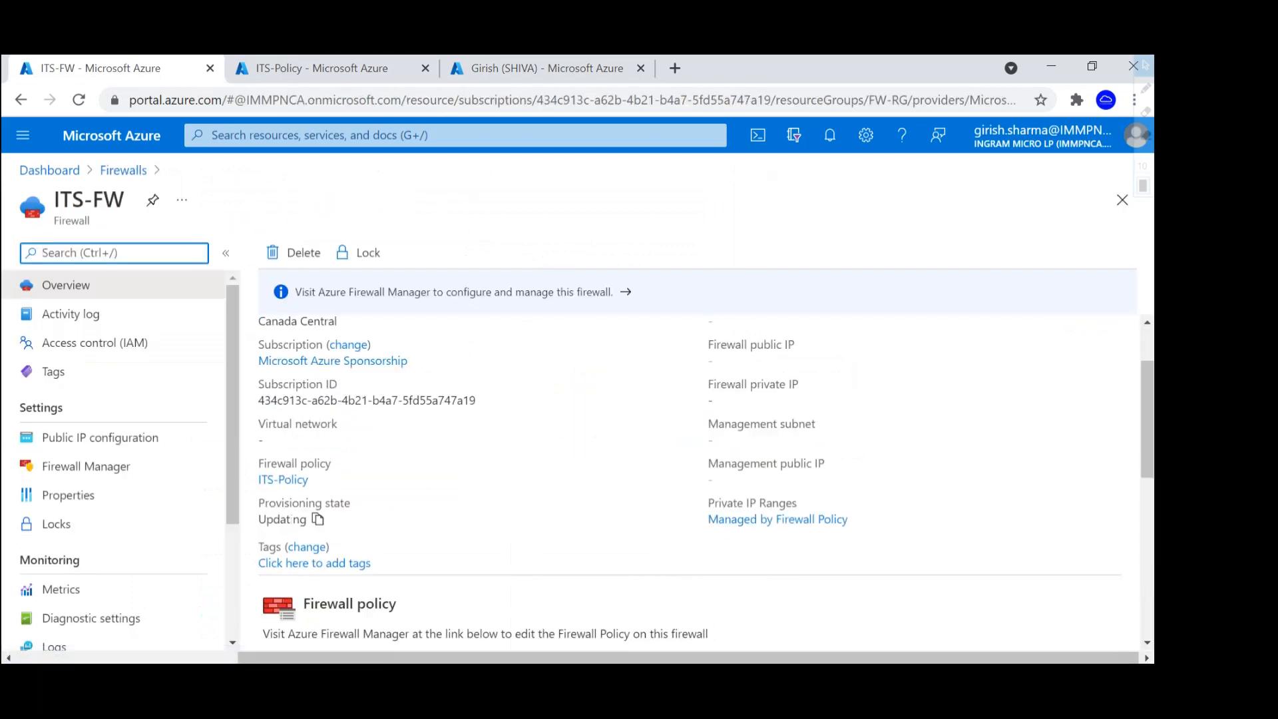
pyautogui.scroll(1, 517, 470)
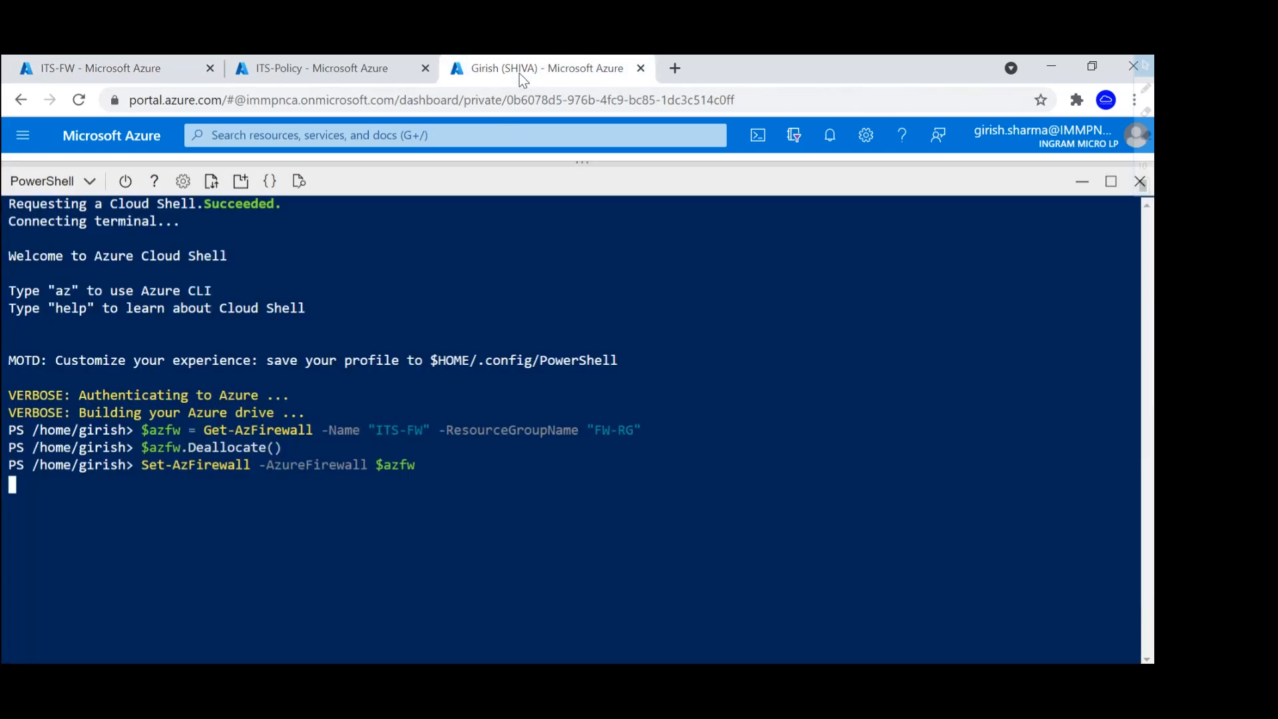
# Return to the Cloud Shell session, accept the rating request and clear the terminal output.
pyautogui.click(519, 69)
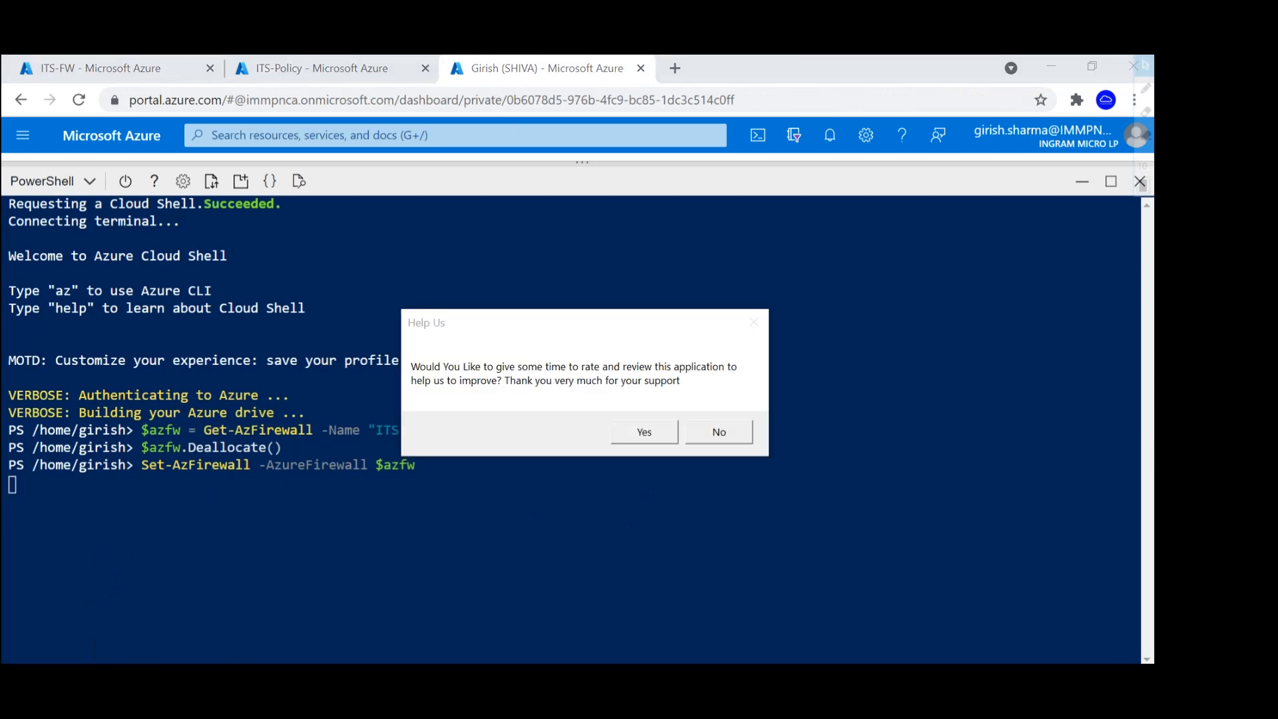
pyautogui.click(637, 430)
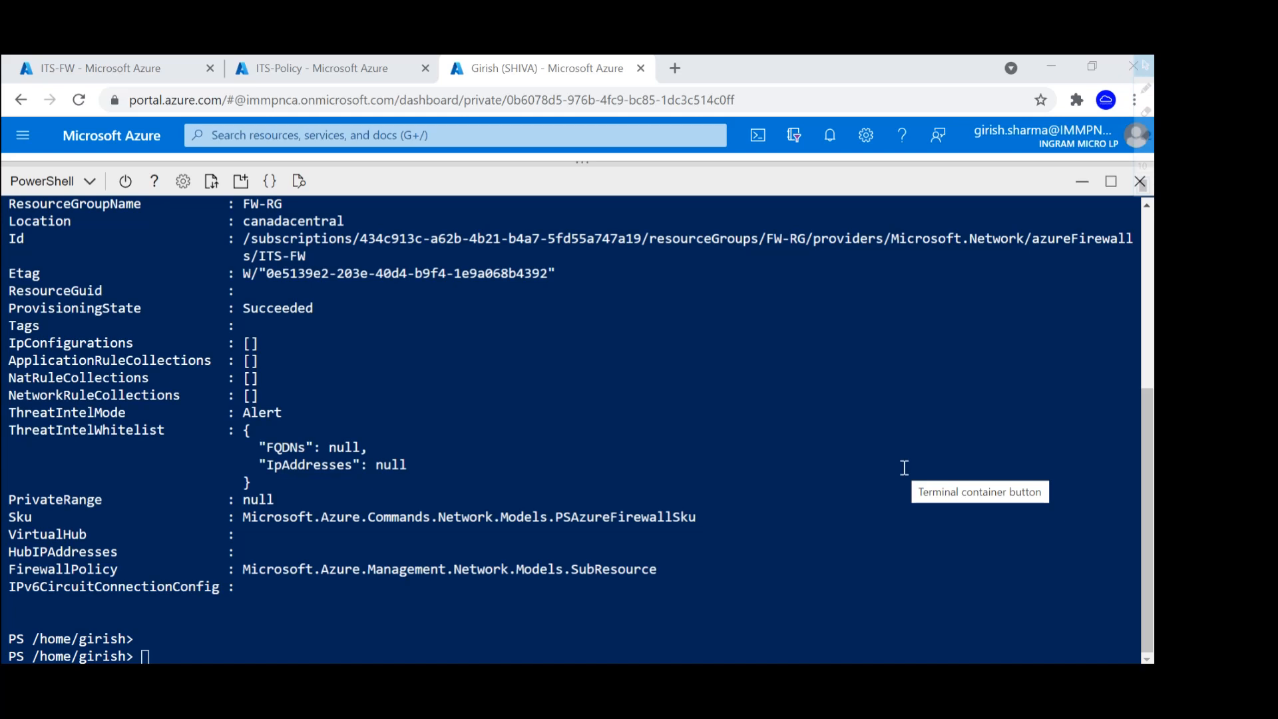
pyautogui.write('clear')
pyautogui.press('Return')
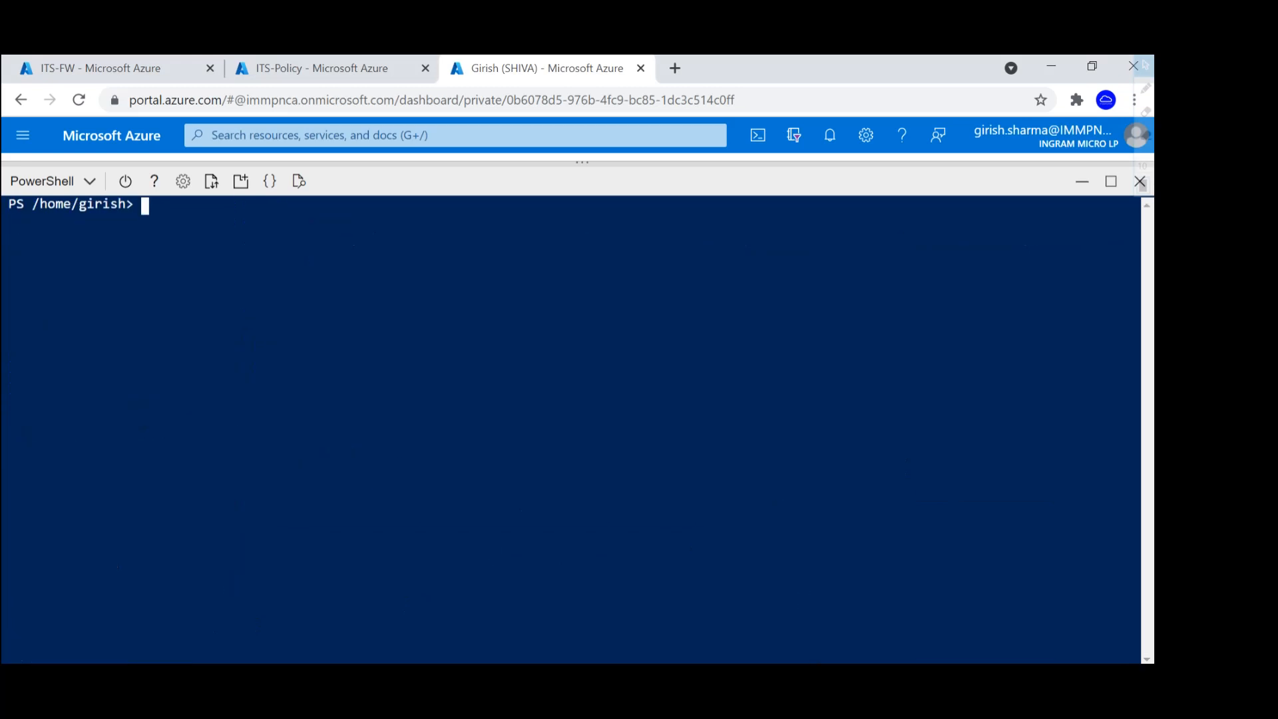
# Copy $azfw = Get-AzFirewall -Name "ITS-FW" -ResourceGroupName "FW-RG" from the start script in Notepad and run it in Cloud Shell.
pyautogui.click(841, 643)
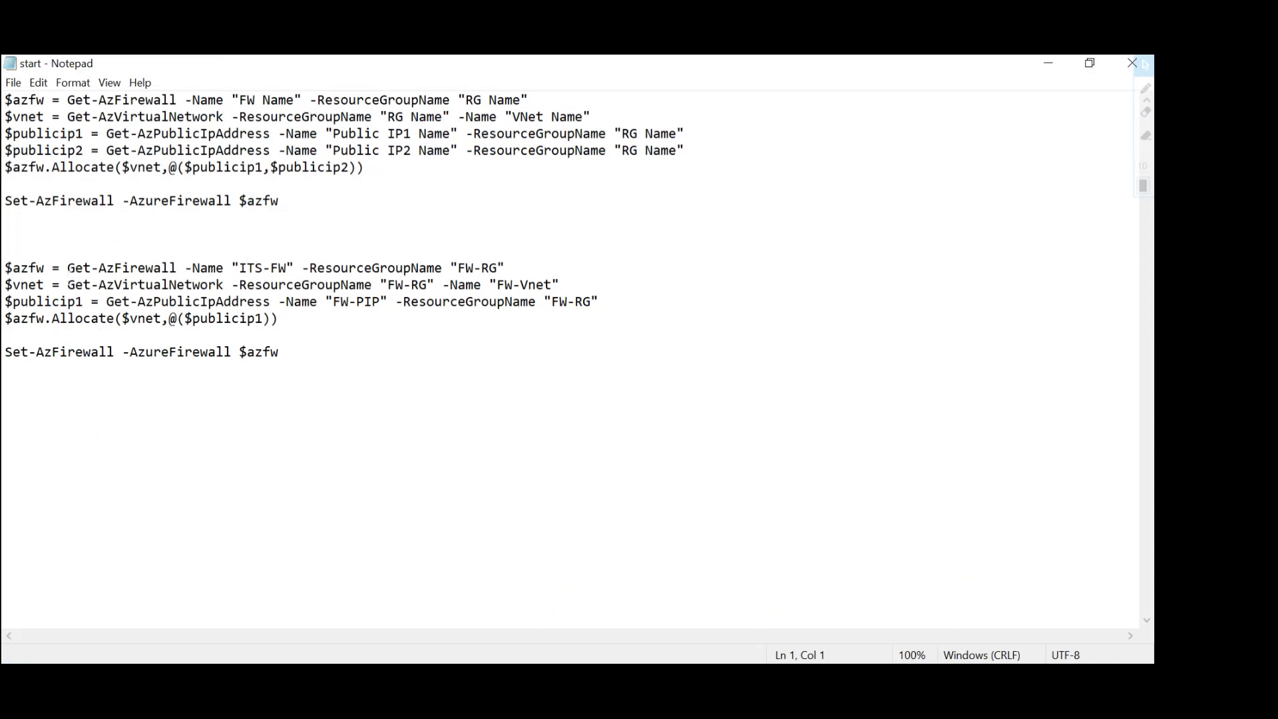
pyautogui.moveTo(5, 267); pyautogui.dragTo(505, 267)
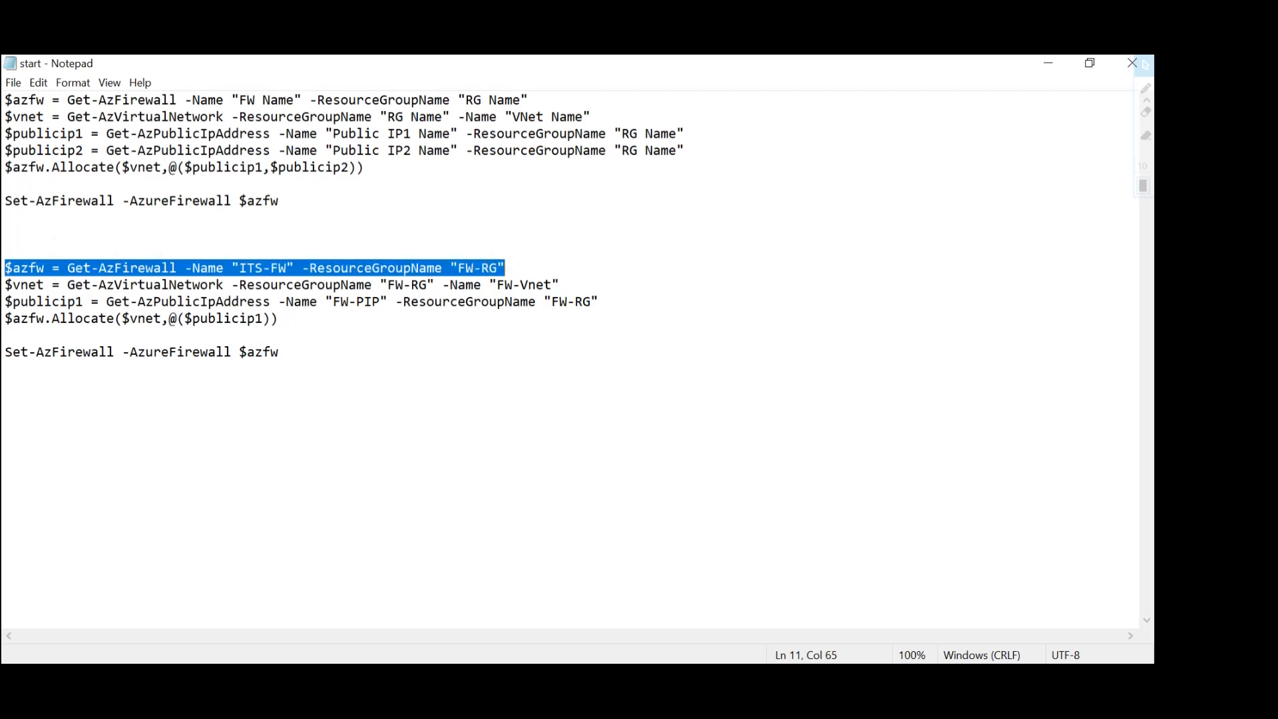
pyautogui.rightClick(449, 266)
pyautogui.click(285, 316)
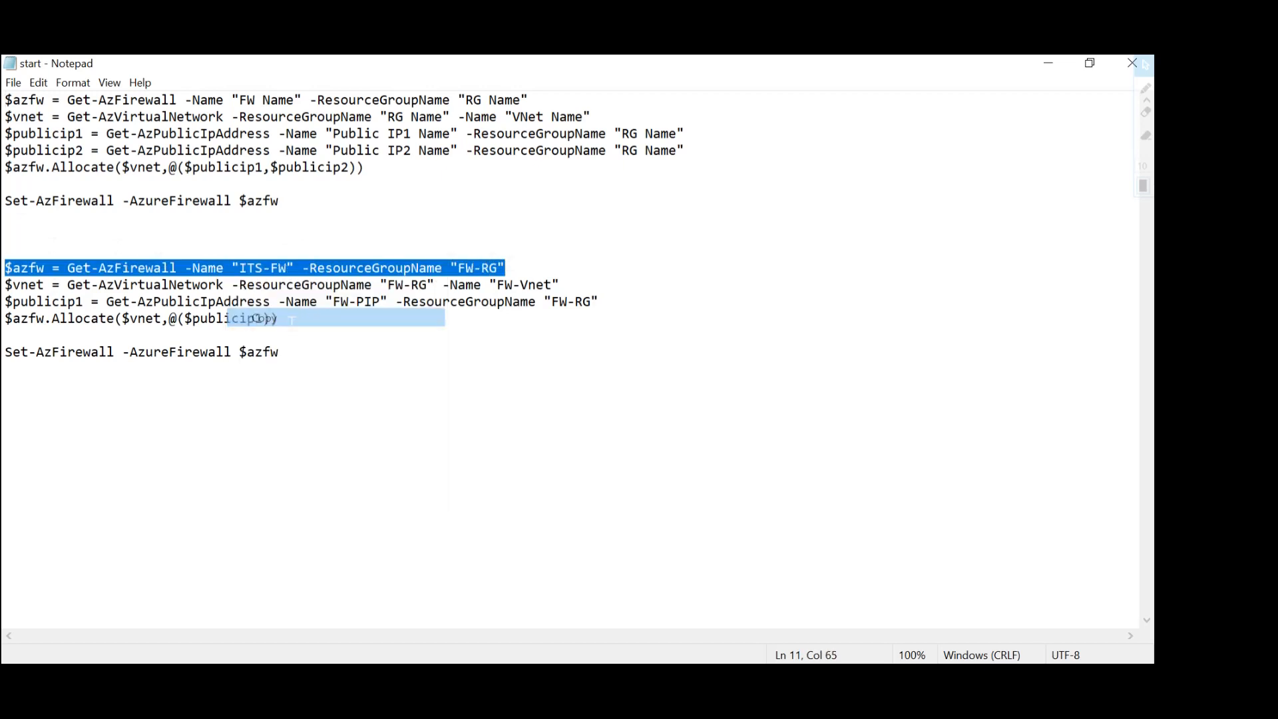
pyautogui.hotkey('alt', 'Tab')
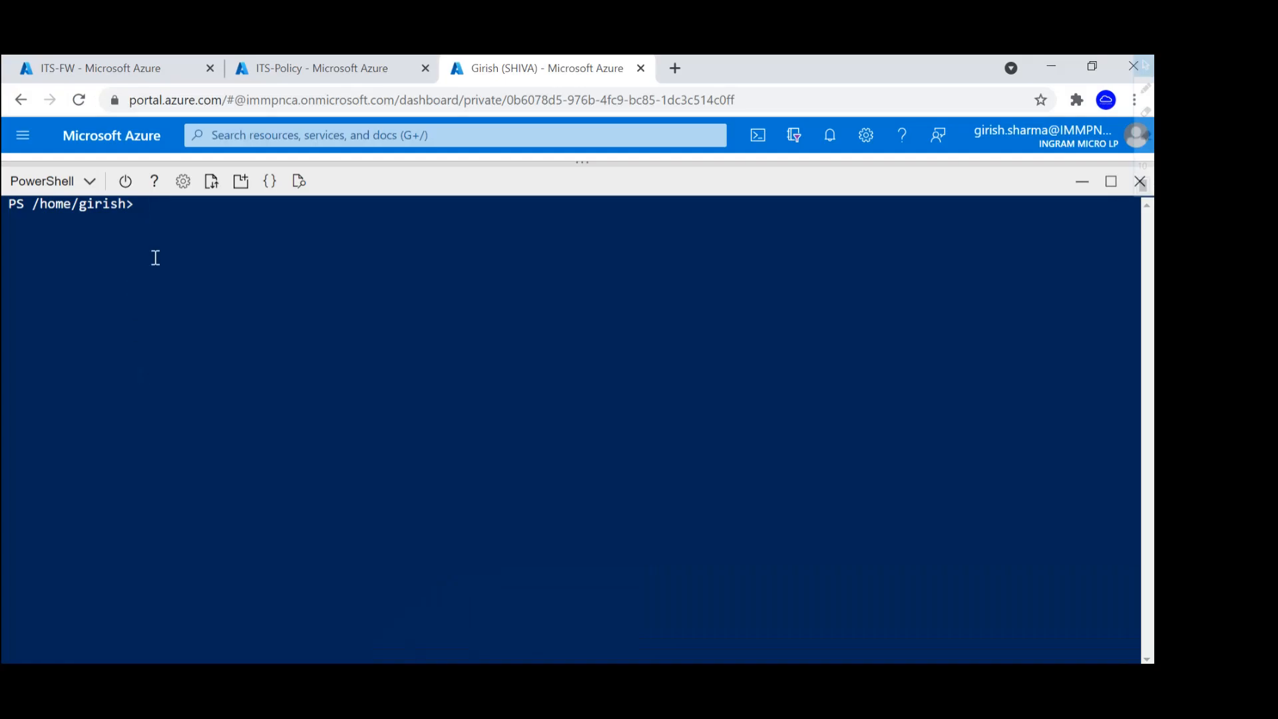
pyautogui.rightClick(161, 213)
pyautogui.click(222, 356)
pyautogui.press('Return')
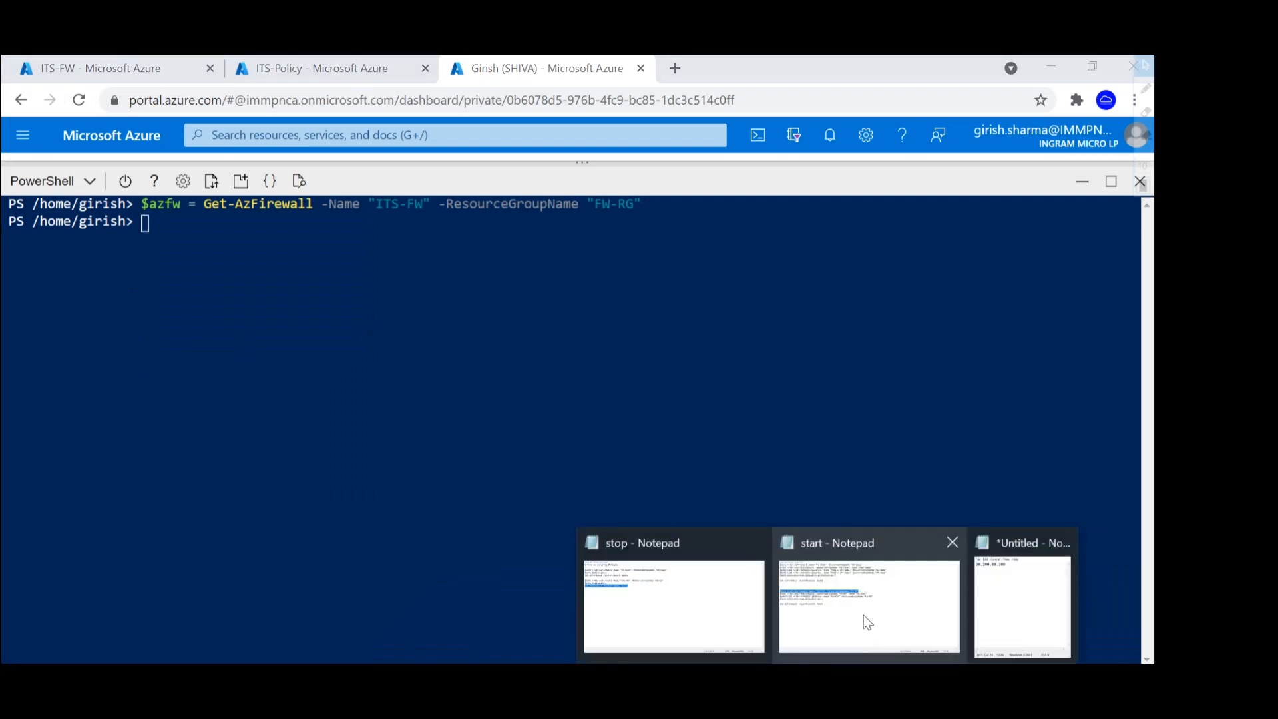
# Copy $vnet = Get-AzVirtualNetwork -ResourceGroupName "FW-RG" -Name "FW-Vnet" from the start script in Notepad and run it in Cloud Shell.
pyautogui.click(860, 632)
pyautogui.moveTo(5, 285); pyautogui.dragTo(561, 285)
pyautogui.rightClick(494, 294)
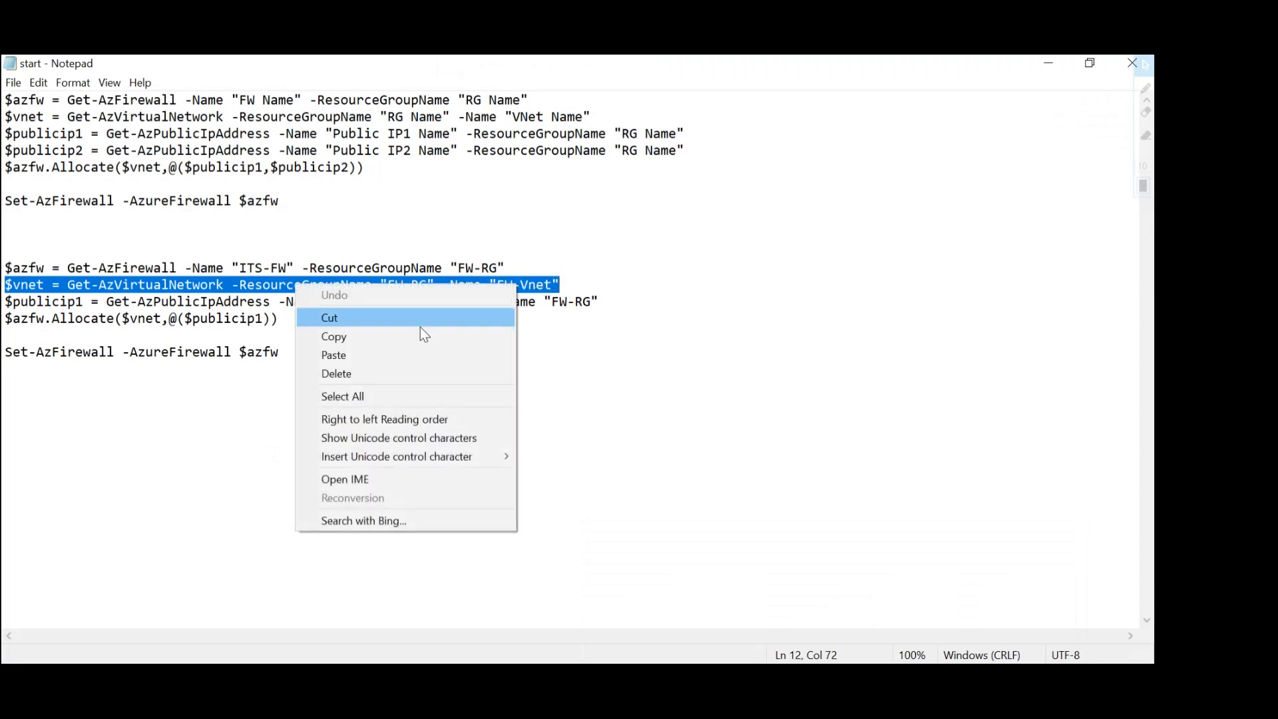
pyautogui.click(364, 338)
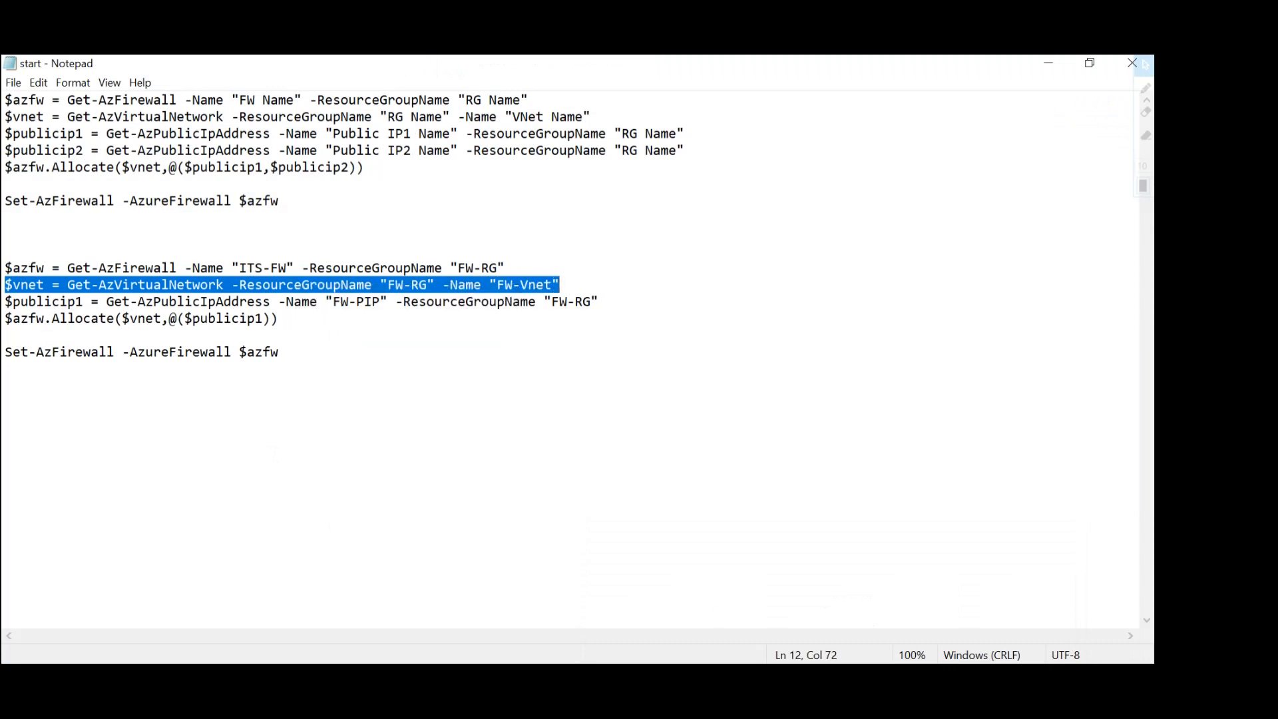
pyautogui.hotkey('alt', 'Tab')
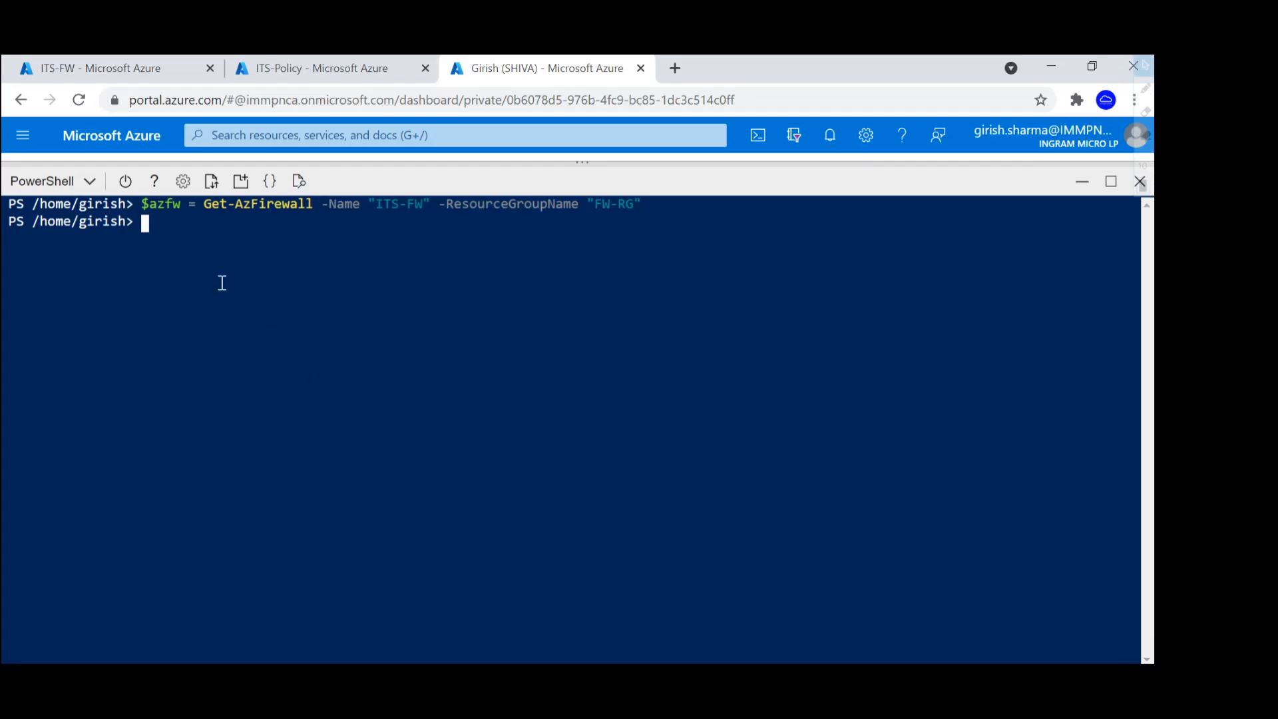
pyautogui.rightClick(157, 233)
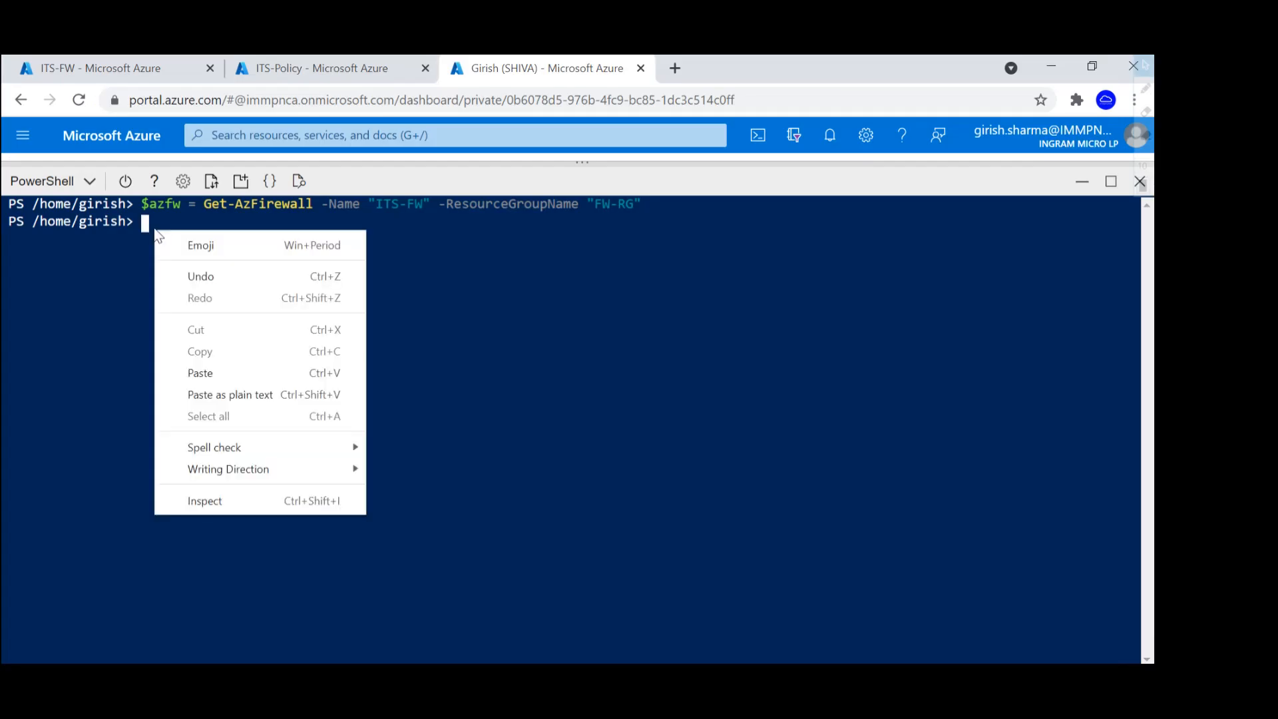
pyautogui.click(217, 376)
pyautogui.press('Return')
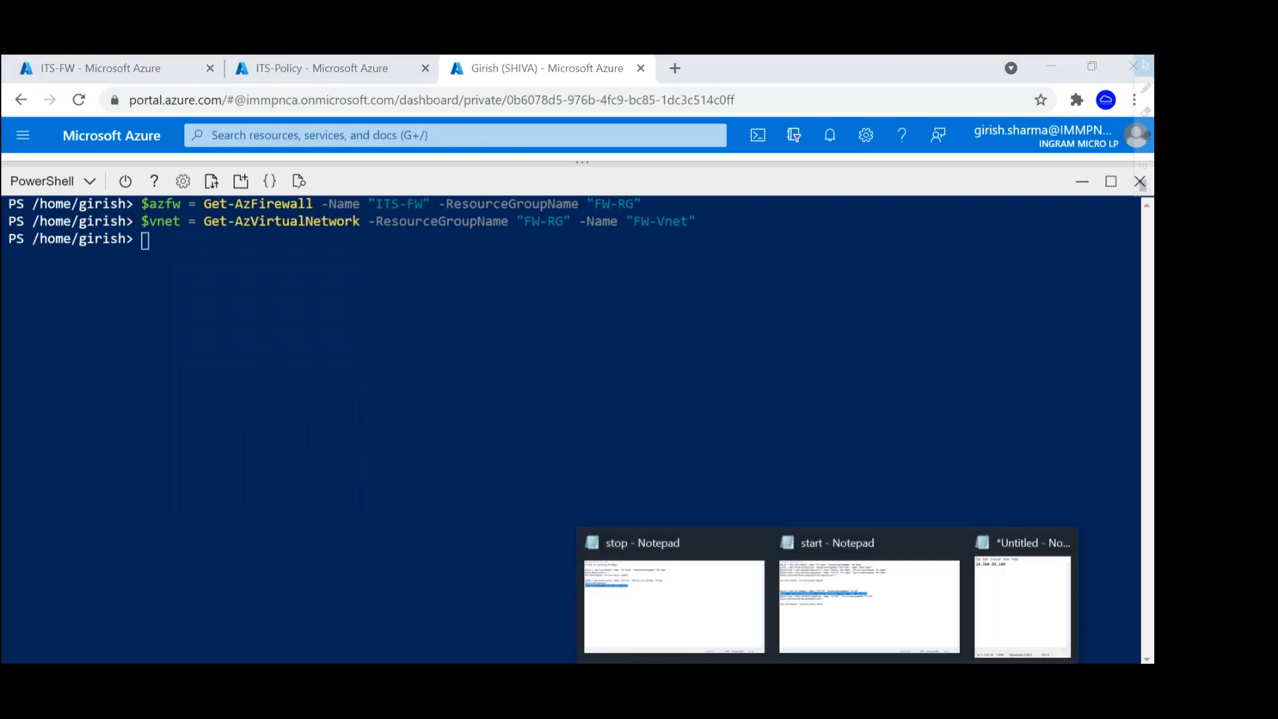
# Copy $publicip1 = Get-AzPublicIpAddress -Name "FW-PIP" -ResourceGroupName "FW-RG" from the start script in Notepad and run it in Cloud Shell.
pyautogui.click(845, 633)
pyautogui.moveTo(5, 303); pyautogui.dragTo(607, 299)
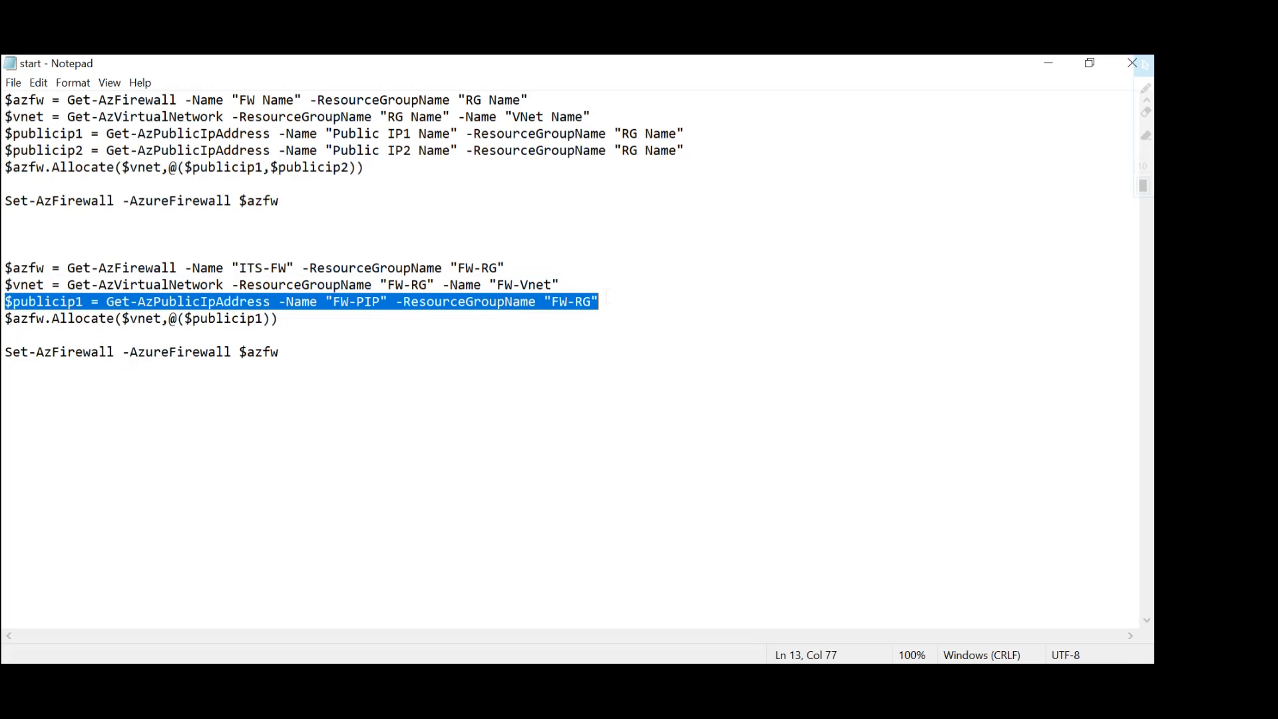
pyautogui.rightClick(499, 302)
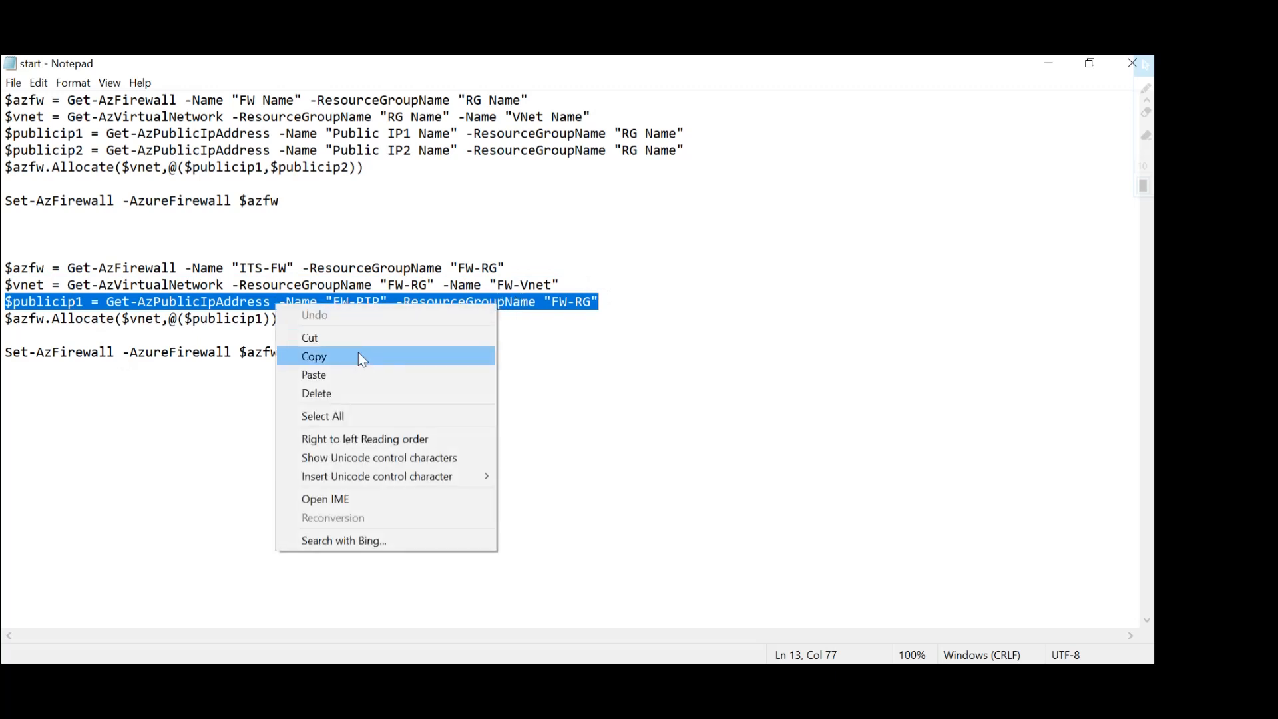
pyautogui.click(358, 353)
pyautogui.click(528, 648)
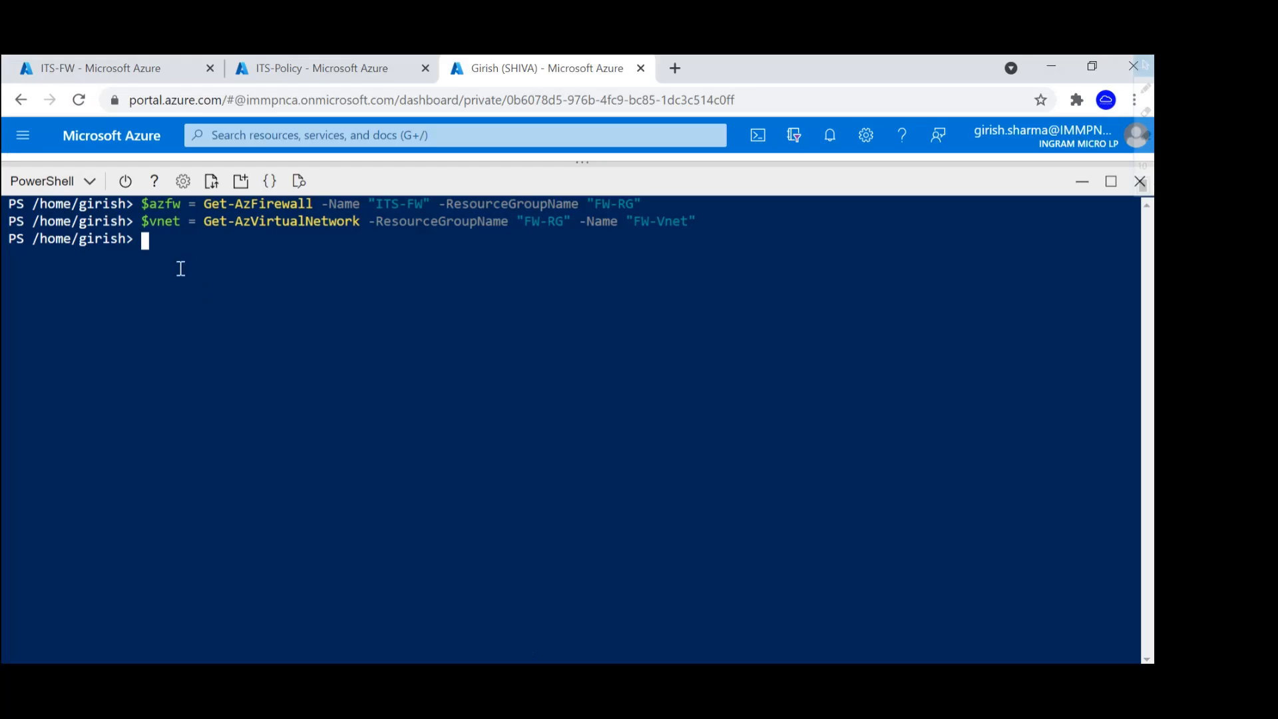
pyautogui.rightClick(148, 241)
pyautogui.click(200, 383)
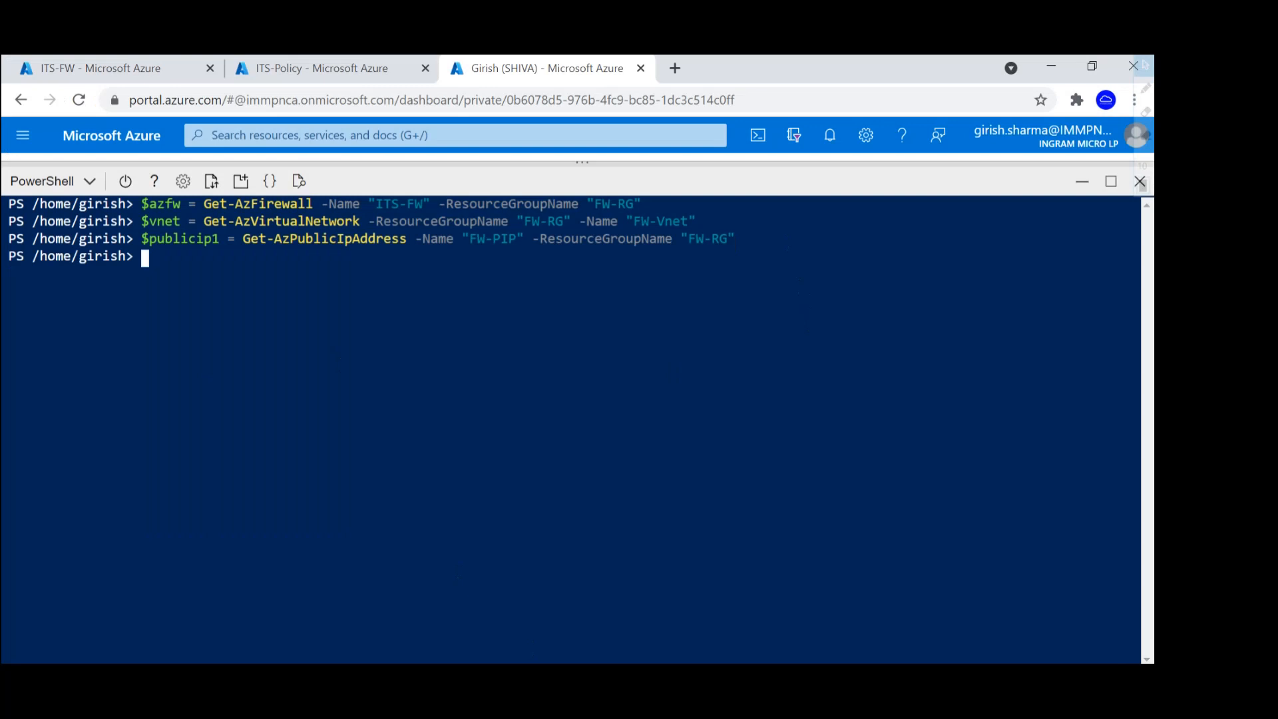
# Copy the $azfw.Allocate($vnet,@($publicip1)) command from the start script in Notepad and run it in Cloud Shell.
pyautogui.moveTo(828, 678)
pyautogui.click(830, 620)
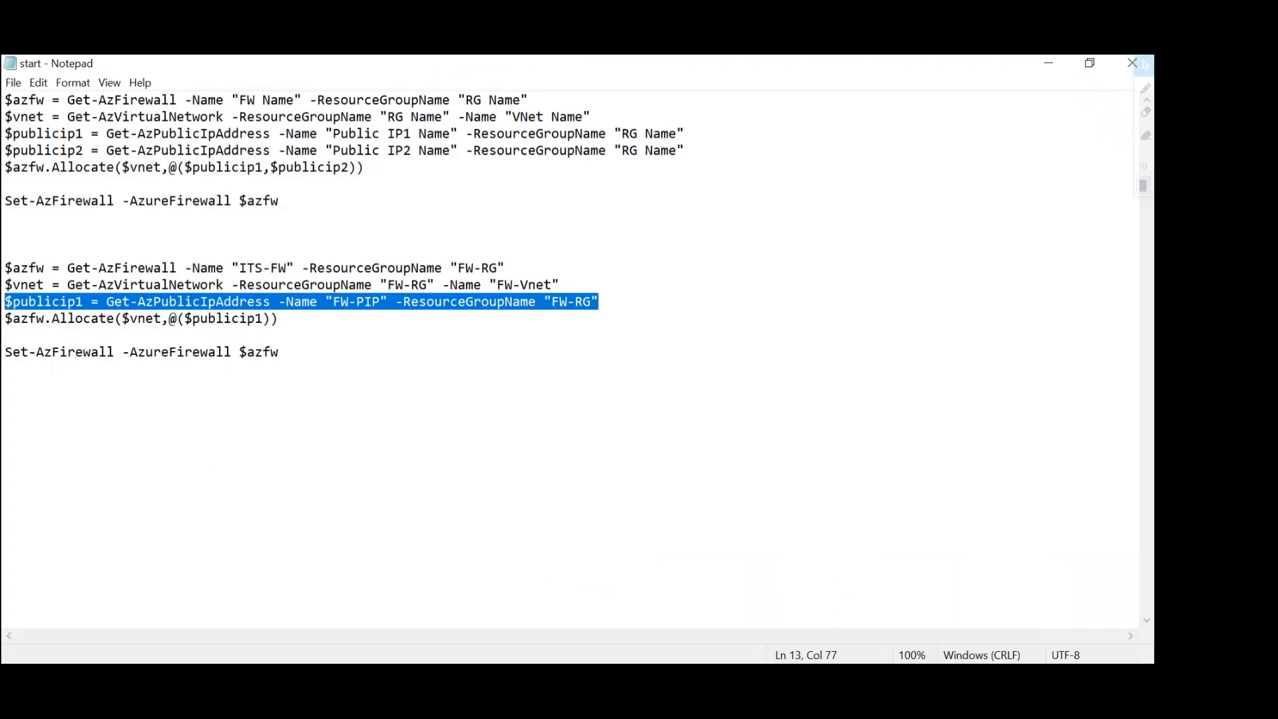
pyautogui.moveTo(6, 319); pyautogui.dragTo(277, 319)
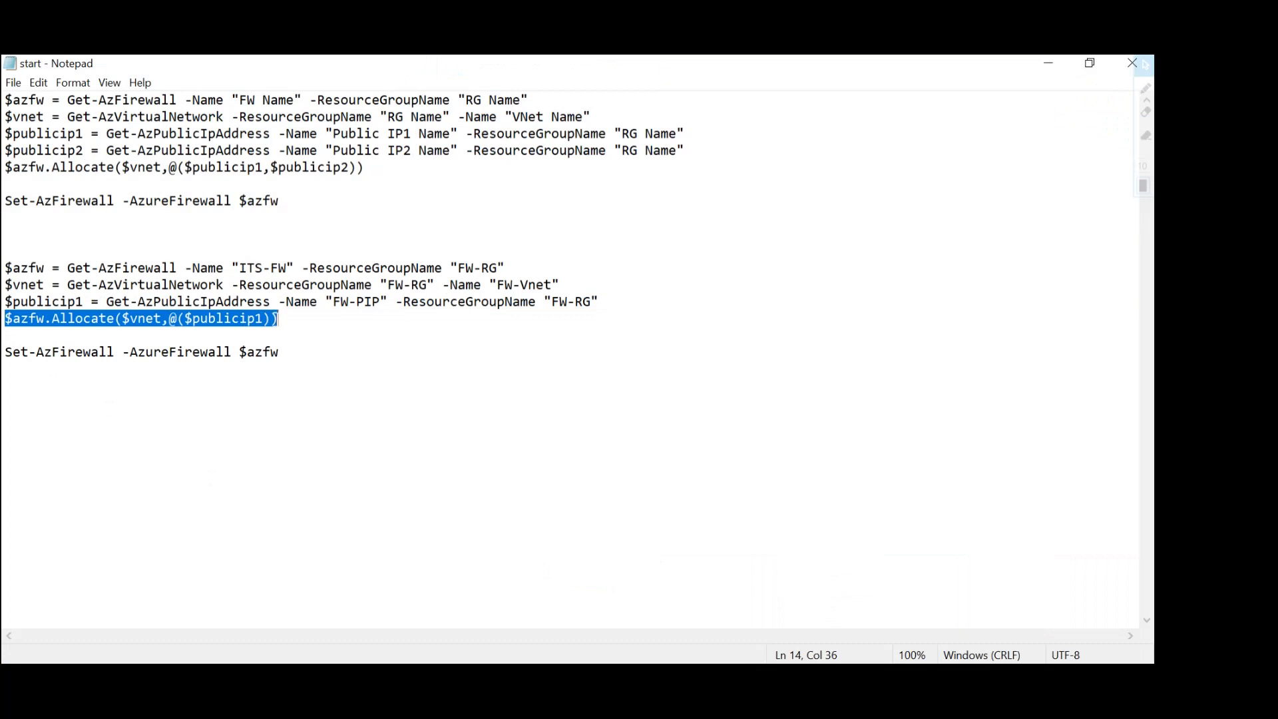
pyautogui.rightClick(256, 320)
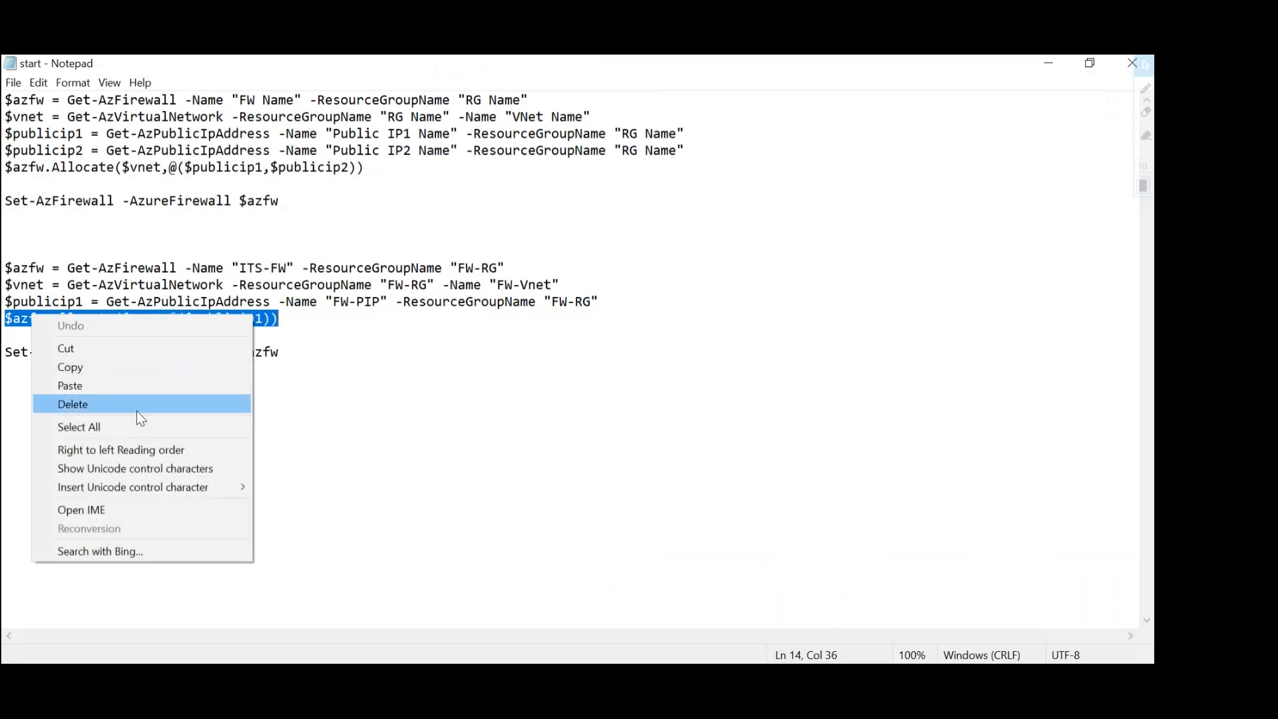
pyautogui.click(117, 366)
pyautogui.hotkey('alt', 'Tab')
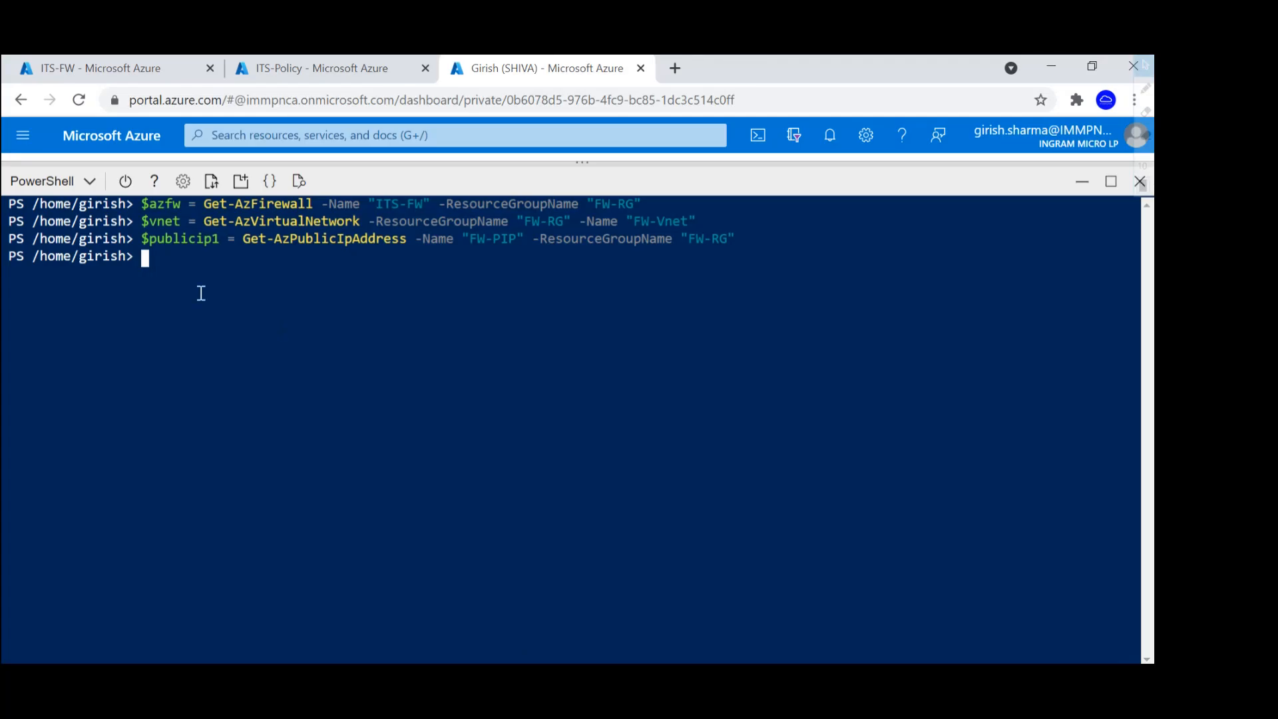
pyautogui.rightClick(161, 261)
pyautogui.click(217, 404)
pyautogui.press('Return')
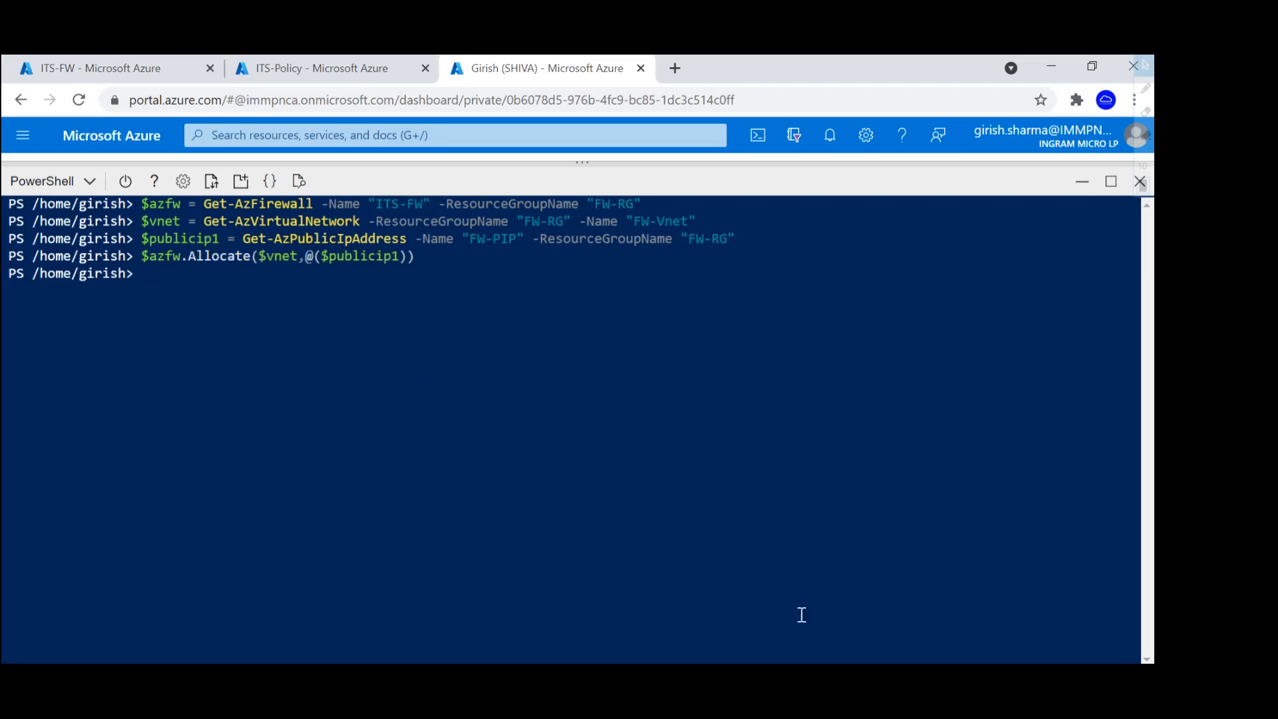
# Copy the final Set-AzFirewall -AzureFirewall $azfw command from the start script in Notepad and run it in Cloud Shell.
pyautogui.click(827, 682)
pyautogui.click(869, 607)
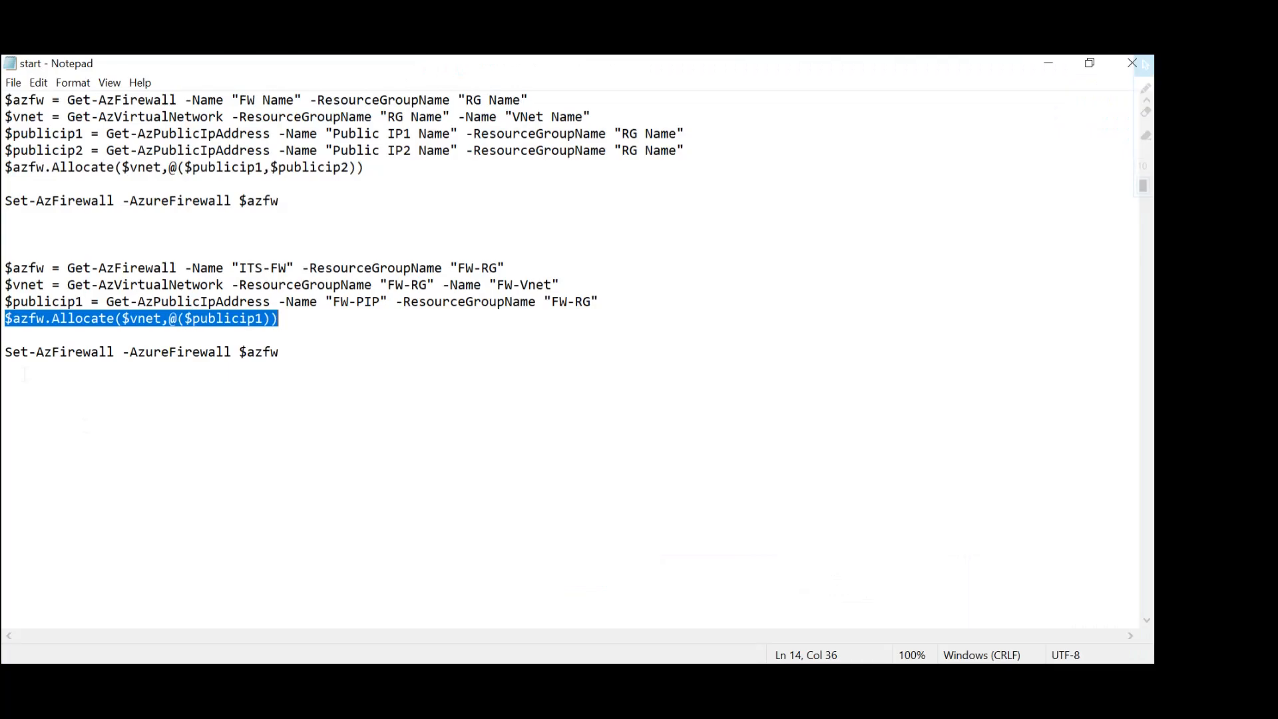
pyautogui.moveTo(2, 351); pyautogui.dragTo(299, 349)
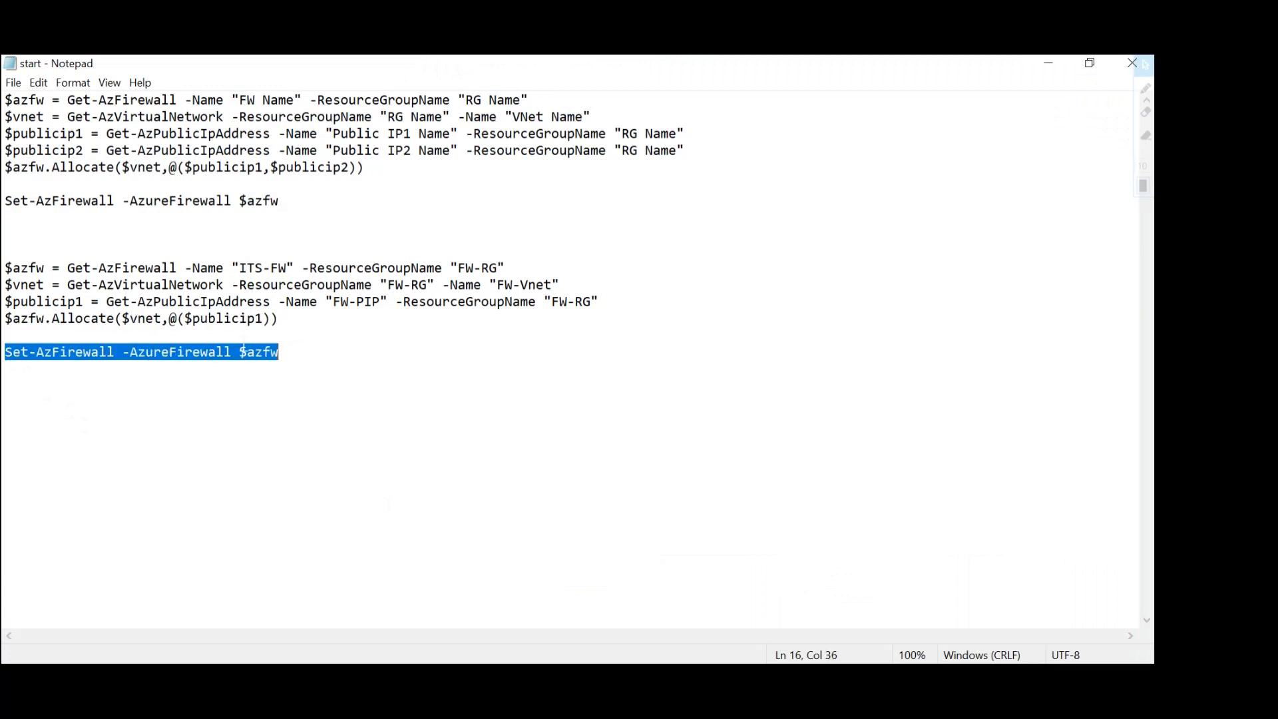
pyautogui.rightClick(22, 343)
pyautogui.click(98, 395)
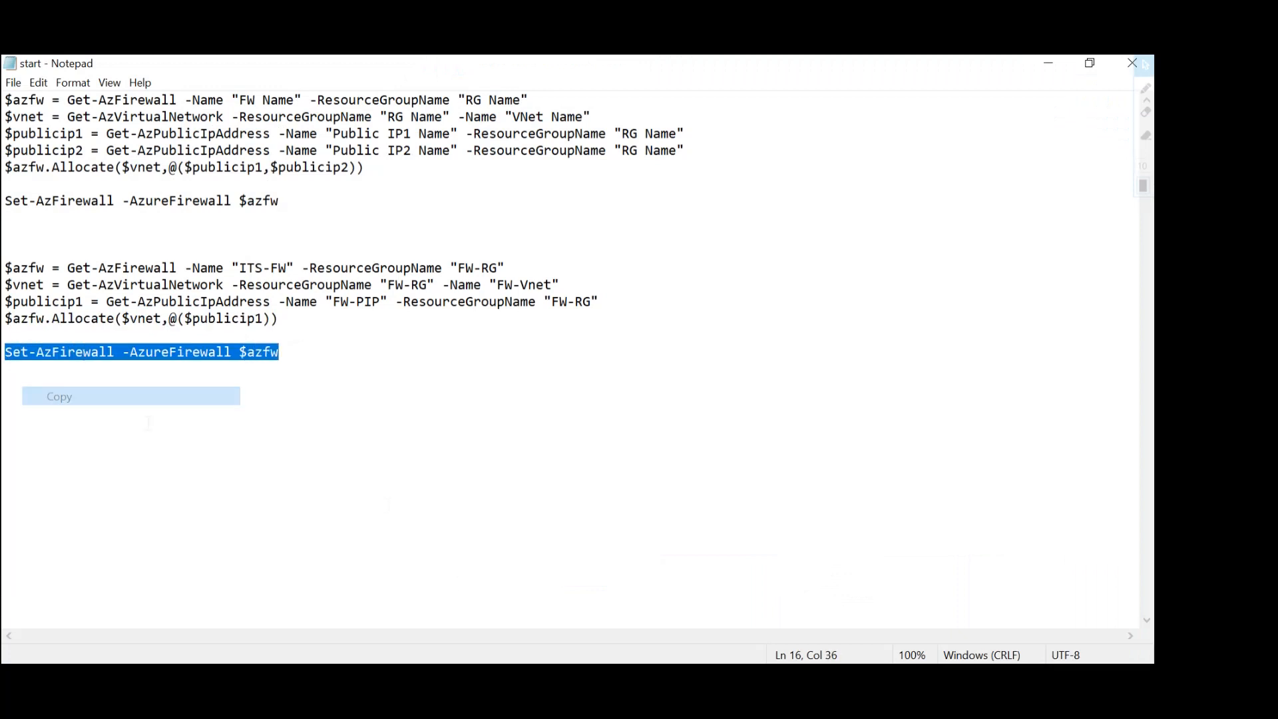
pyautogui.hotkey('alt', 'Tab')
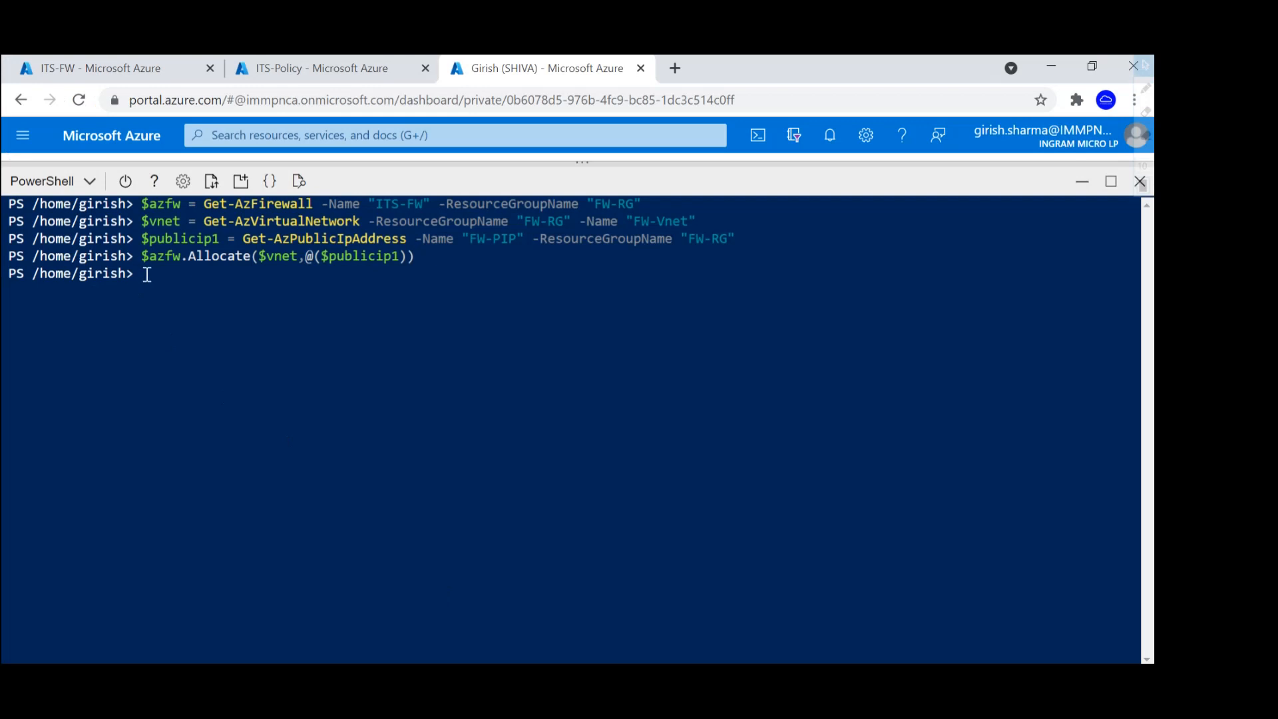
pyautogui.rightClick(145, 274)
pyautogui.click(208, 417)
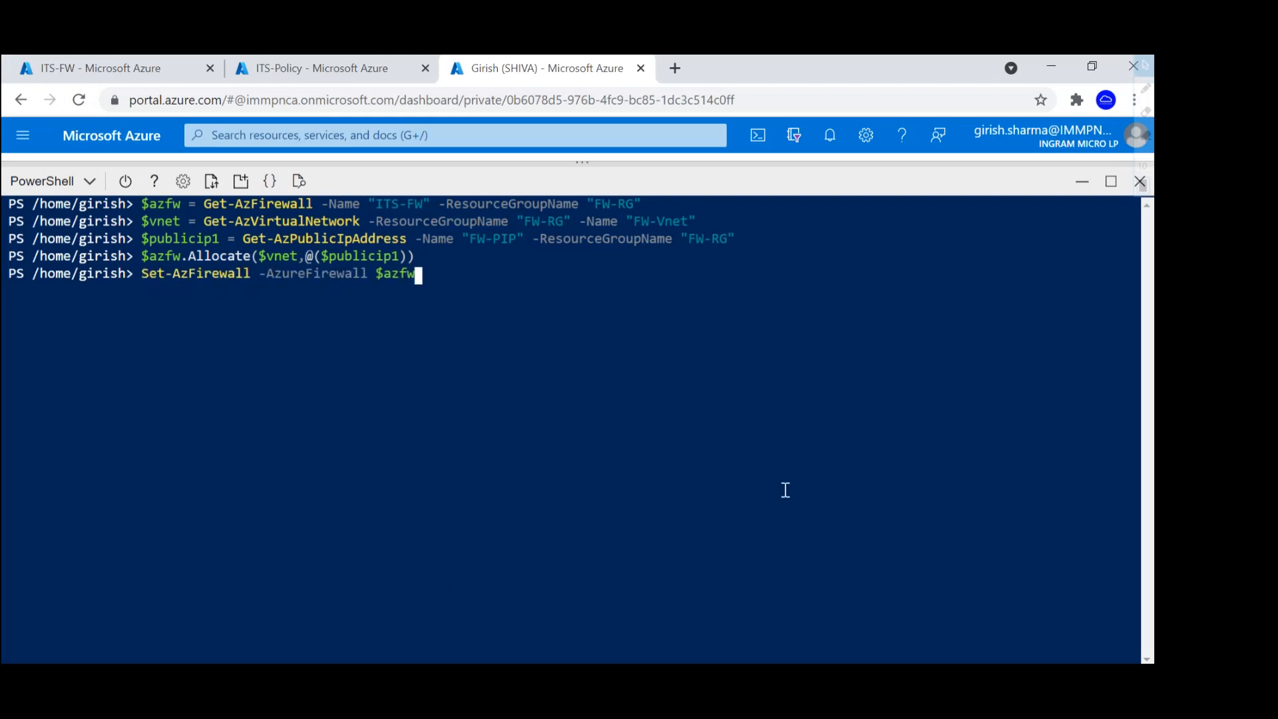
pyautogui.press('Return')
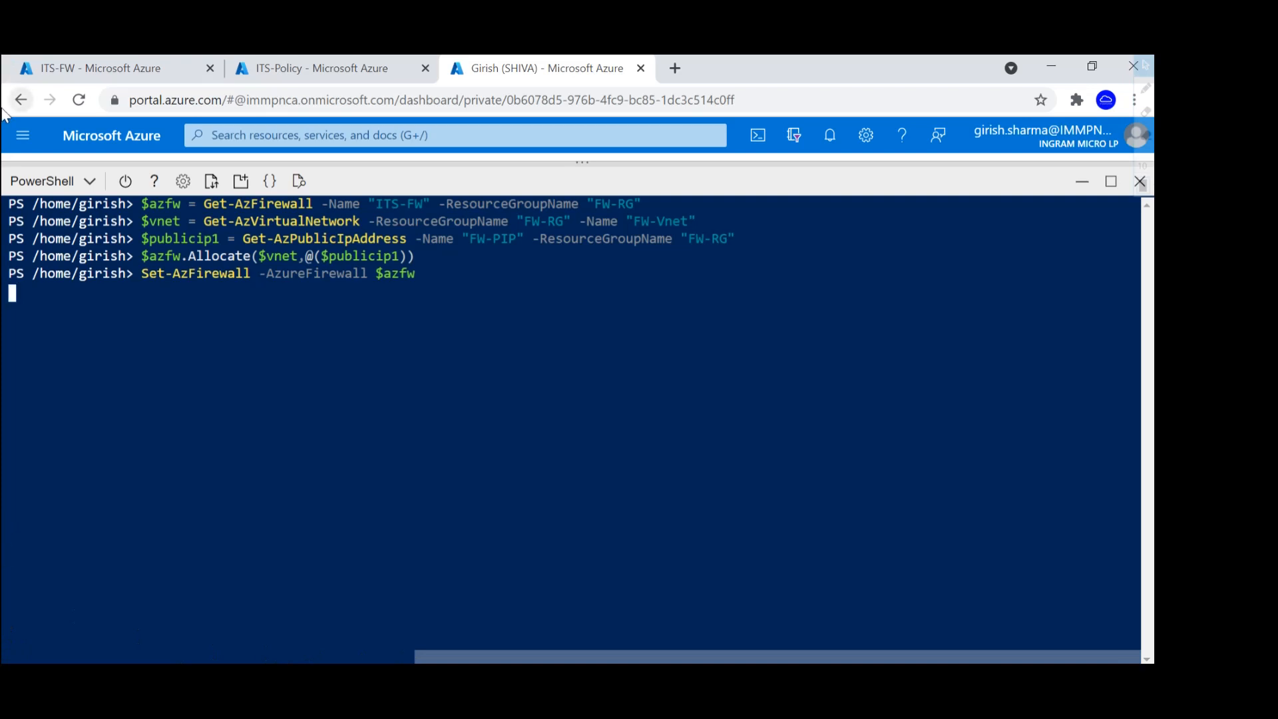
pyautogui.click(20, 100)
pyautogui.click(721, 203)
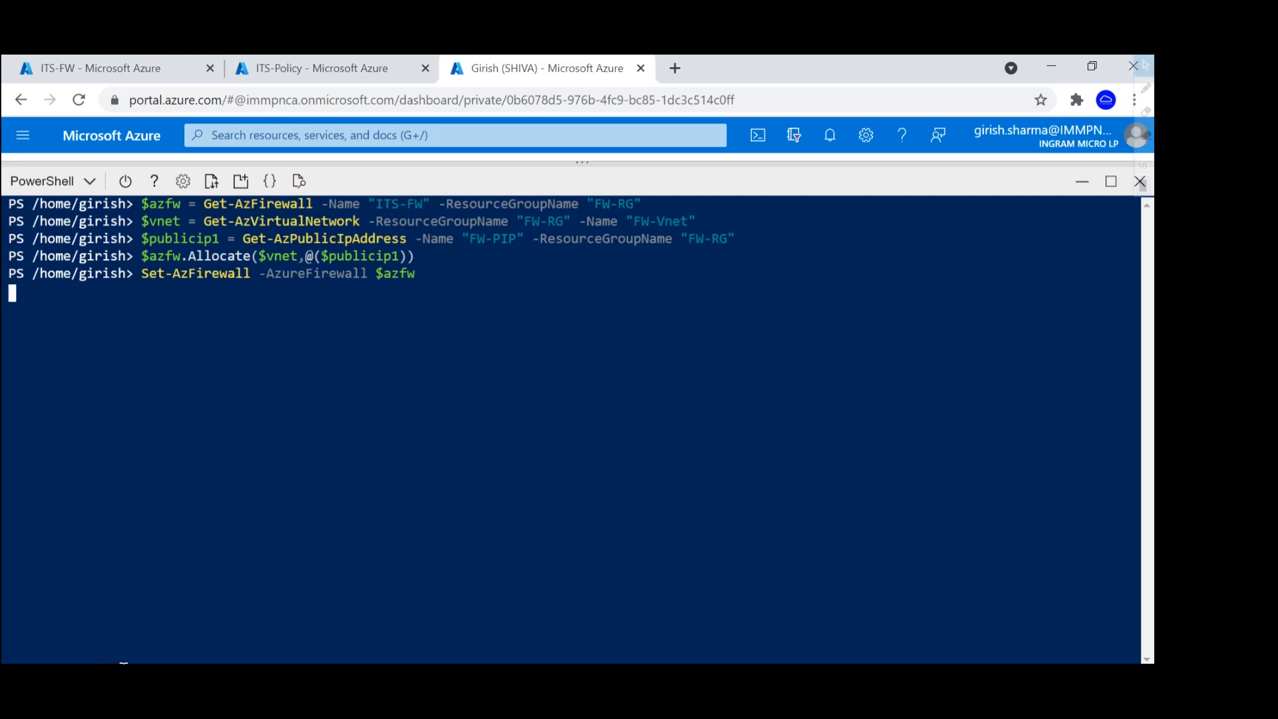
pyautogui.click(128, 666)
pyautogui.click(961, 479)
# Refresh the ITS-FW firewall overview to check its provisioning state and open its FW-PIP public IP address.
pyautogui.click(87, 70)
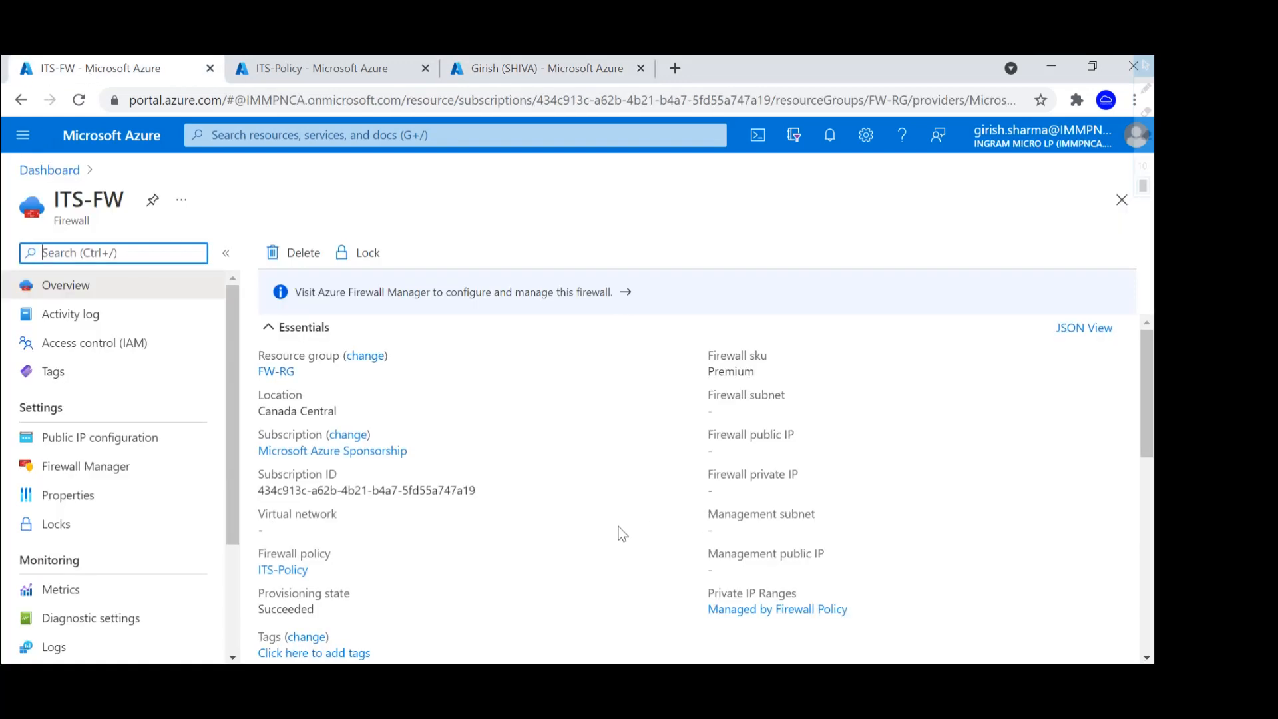
pyautogui.click(78, 99)
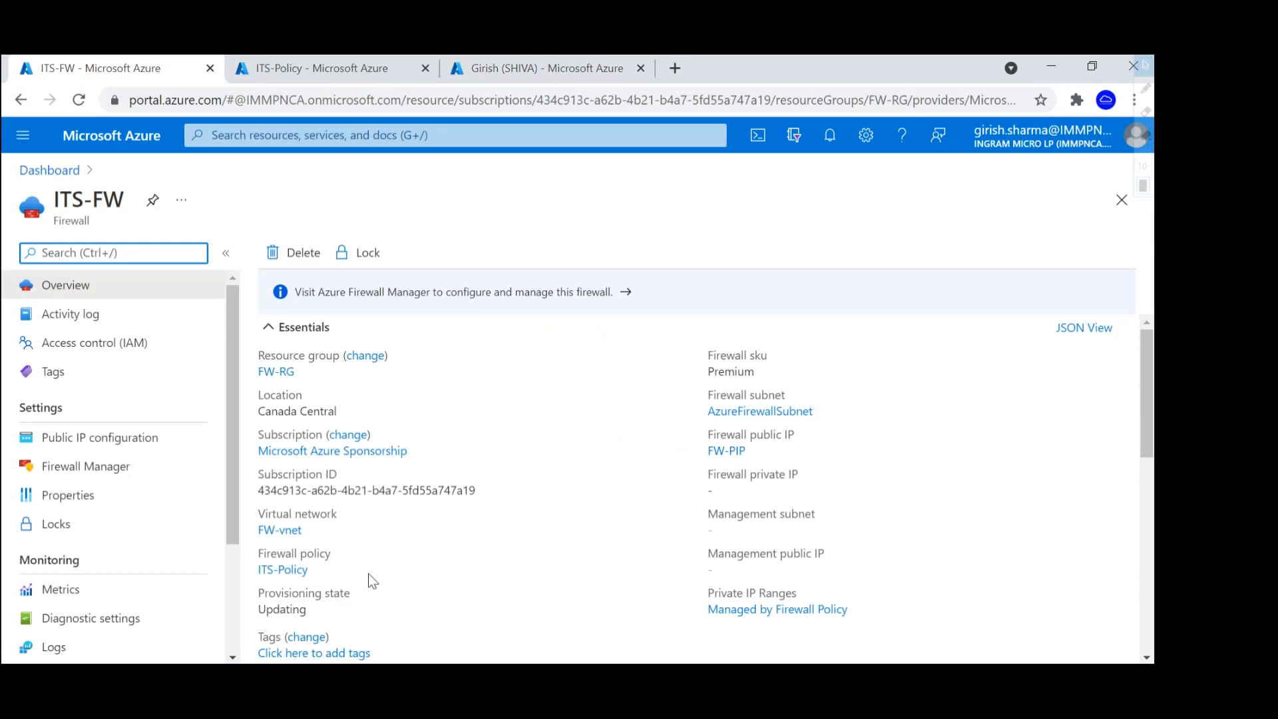
pyautogui.click(739, 454)
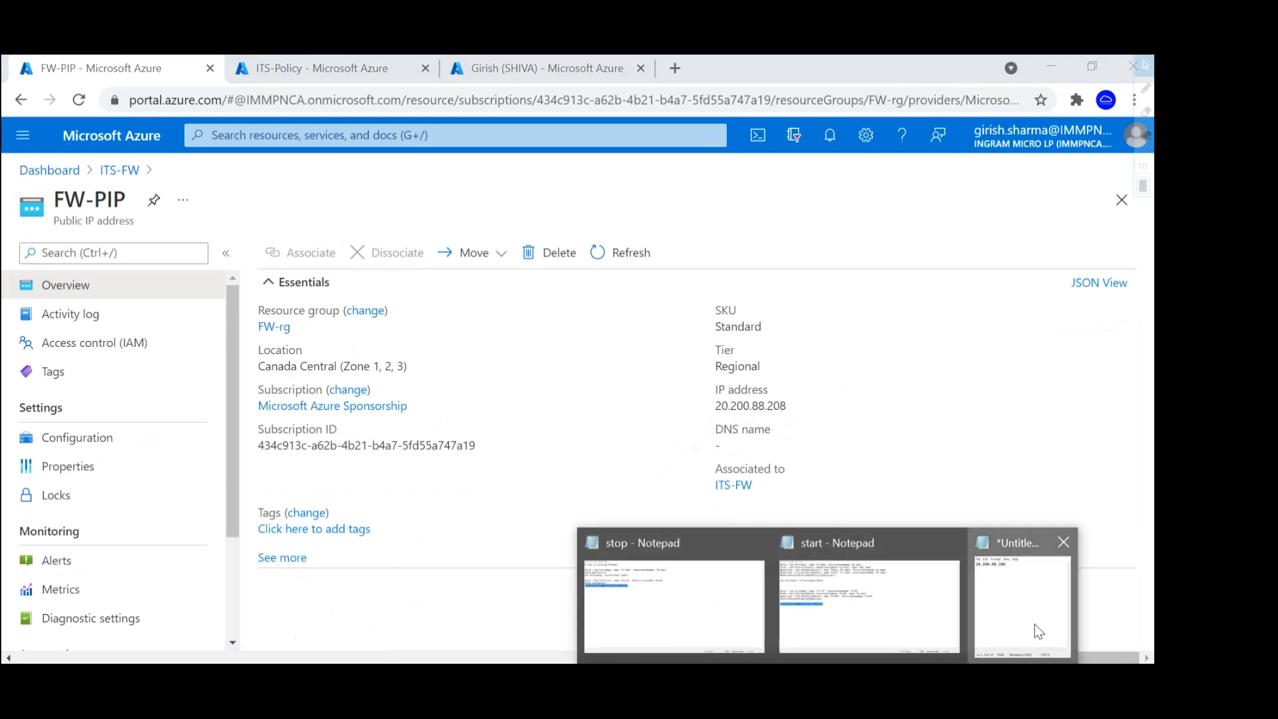
# Compare FW-PIP's IP address with the one noted in the untitled Notepad file and close that file without saving.
pyautogui.click(1036, 631)
pyautogui.moveTo(743, 280); pyautogui.dragTo(890, 275)
pyautogui.click(1049, 249)
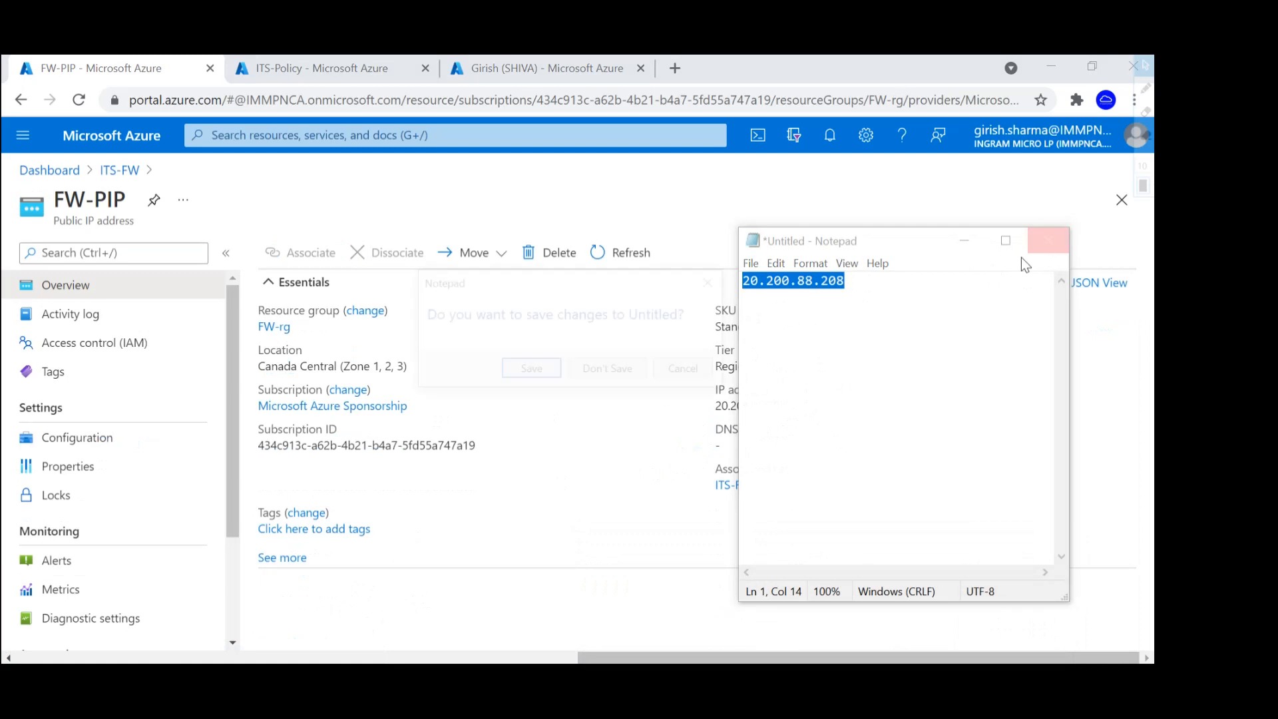
pyautogui.click(597, 374)
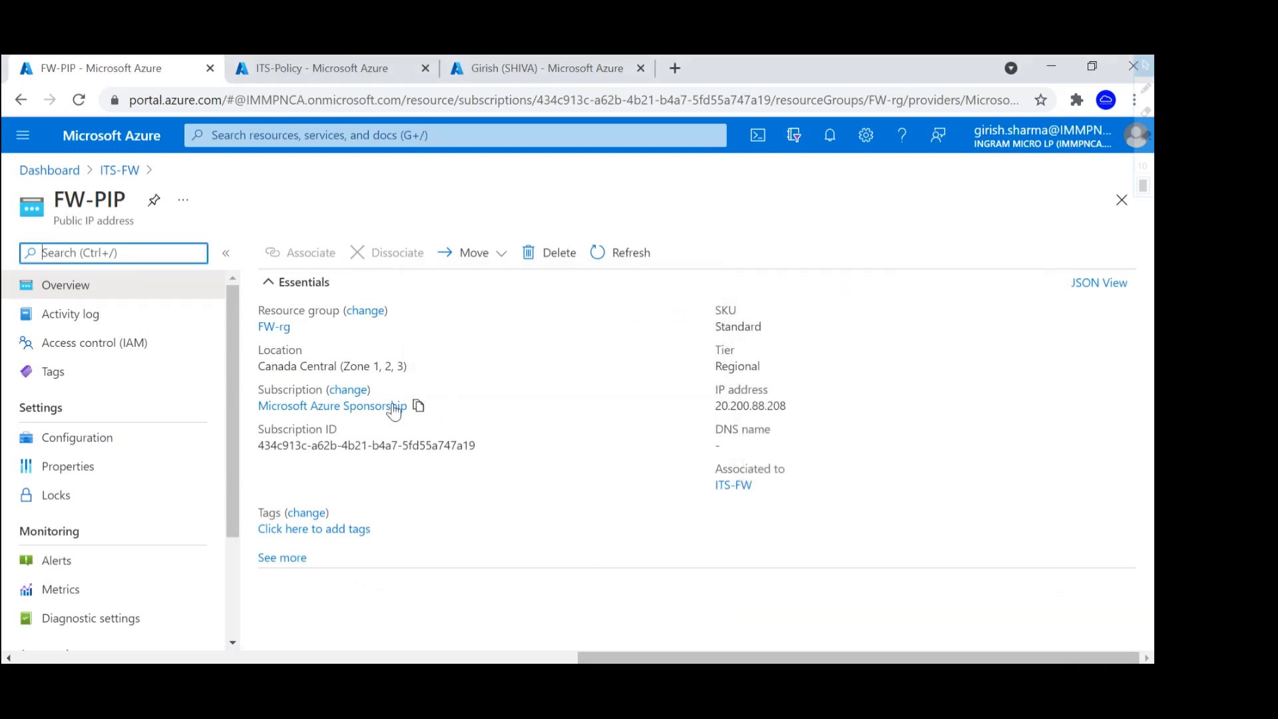